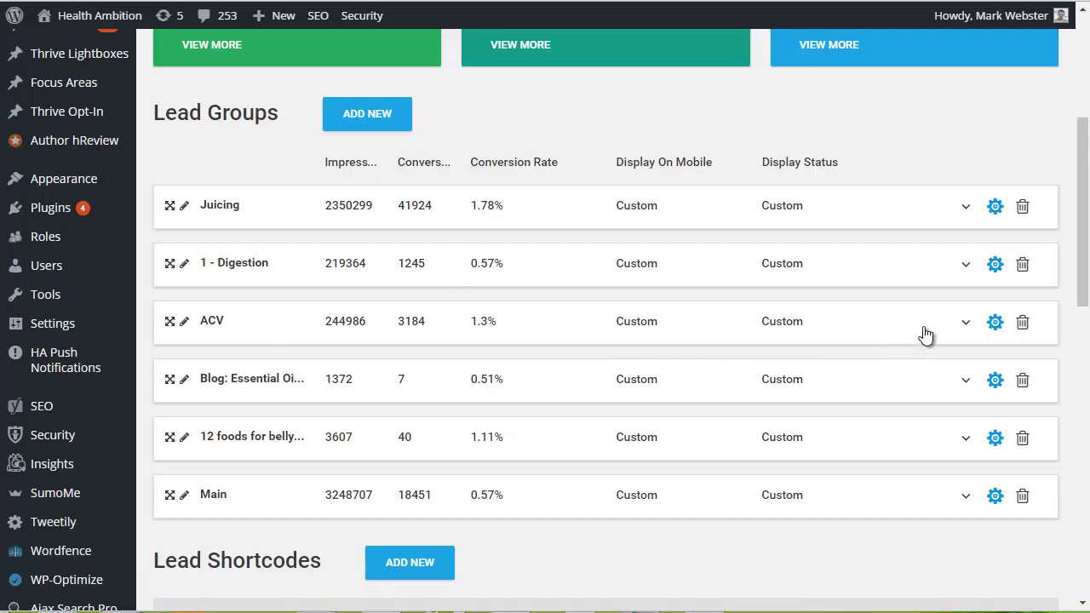
# Step: Open the forms of the ACV lead group's Screen filler Lightbox and duplicate the control form "2"
pyautogui.click(924, 333)
pyautogui.scroll(-1, 863, 294)
pyautogui.scroll(-3, 863, 293)
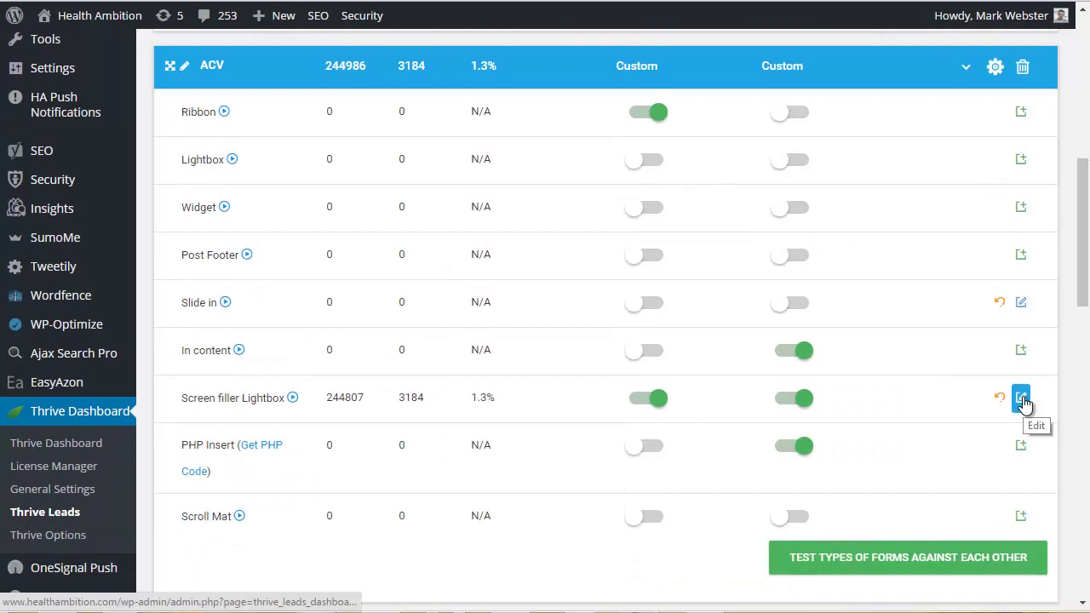
pyautogui.click(1022, 399)
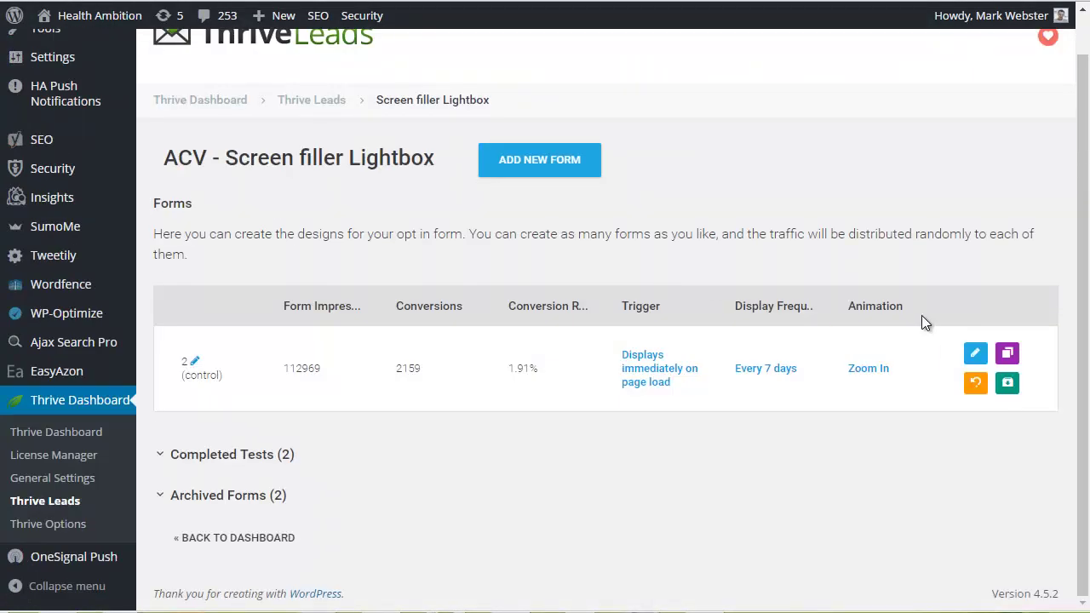
pyautogui.click(1007, 356)
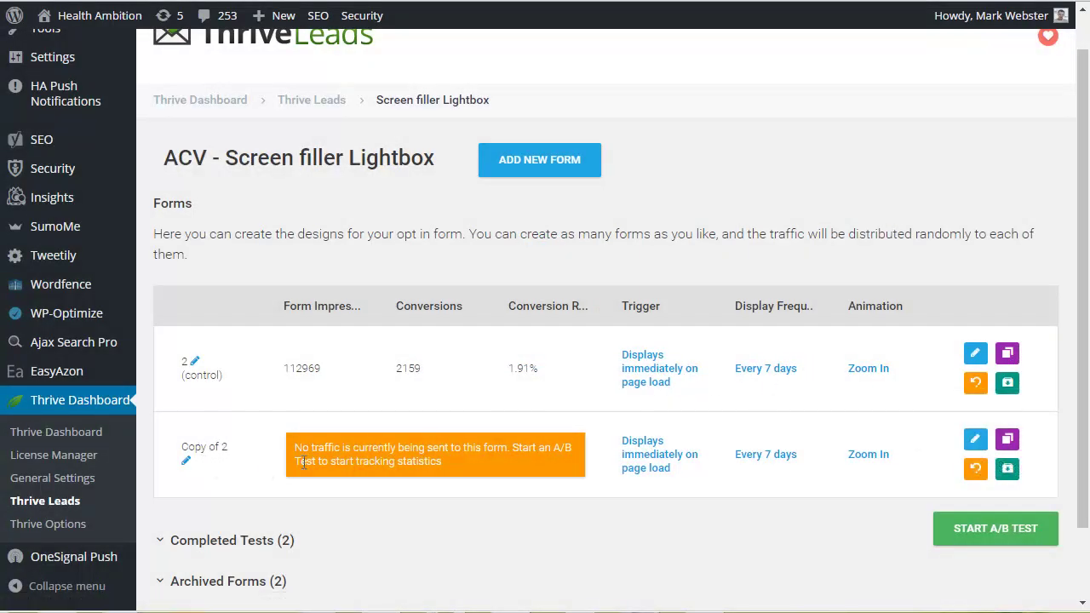
# Step: Open the design of the copied form and replace its "Limited Time Offer" headline with "ACV Weight Loss"
pyautogui.click(975, 440)
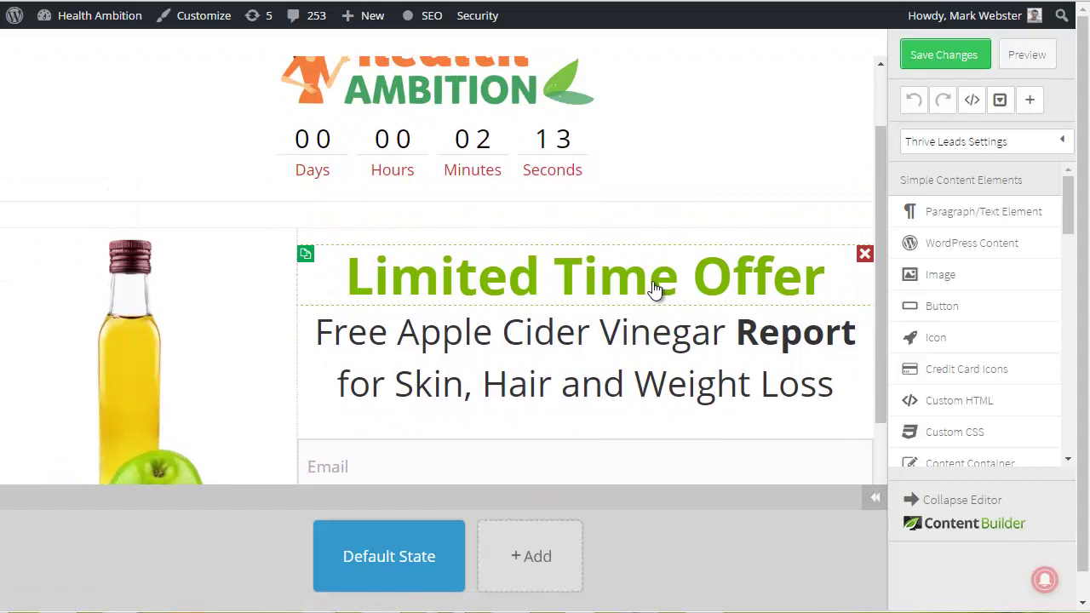
pyautogui.click(652, 292)
pyautogui.moveTo(825, 282); pyautogui.dragTo(338, 254)
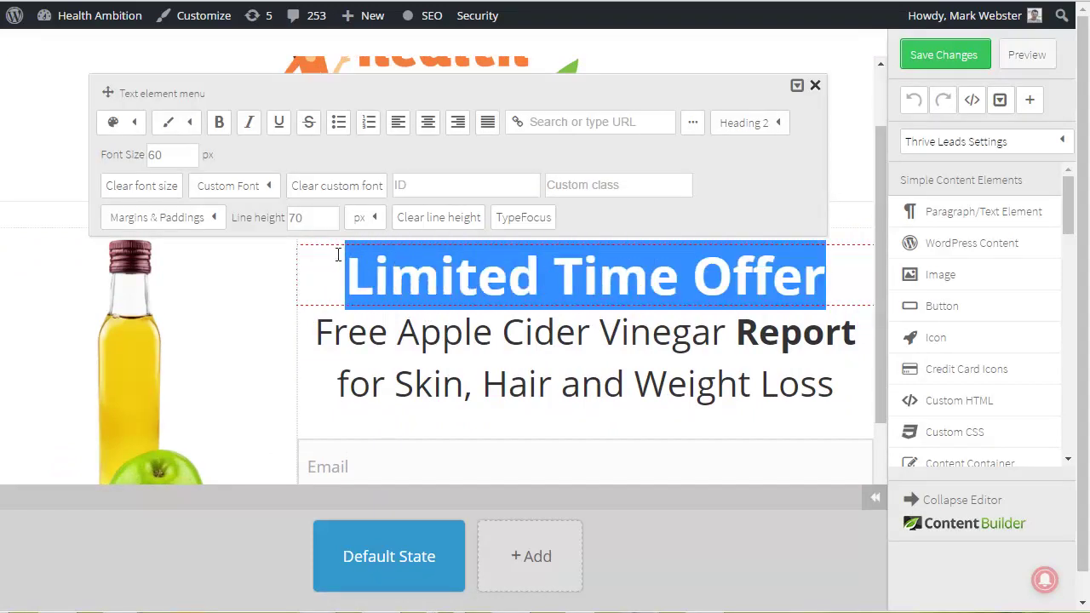
pyautogui.write('ACV WEigh')
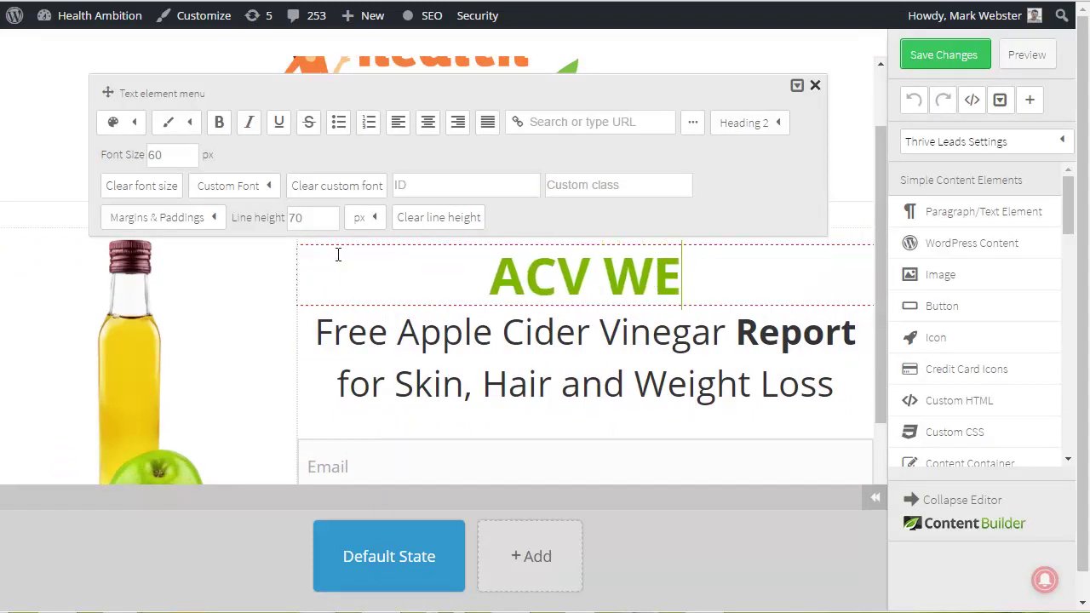
pyautogui.press('BackSpace')
pyautogui.press('BackSpace')
pyautogui.press('BackSpace')
pyautogui.press('BackSpace')
pyautogui.write('eight Loss')
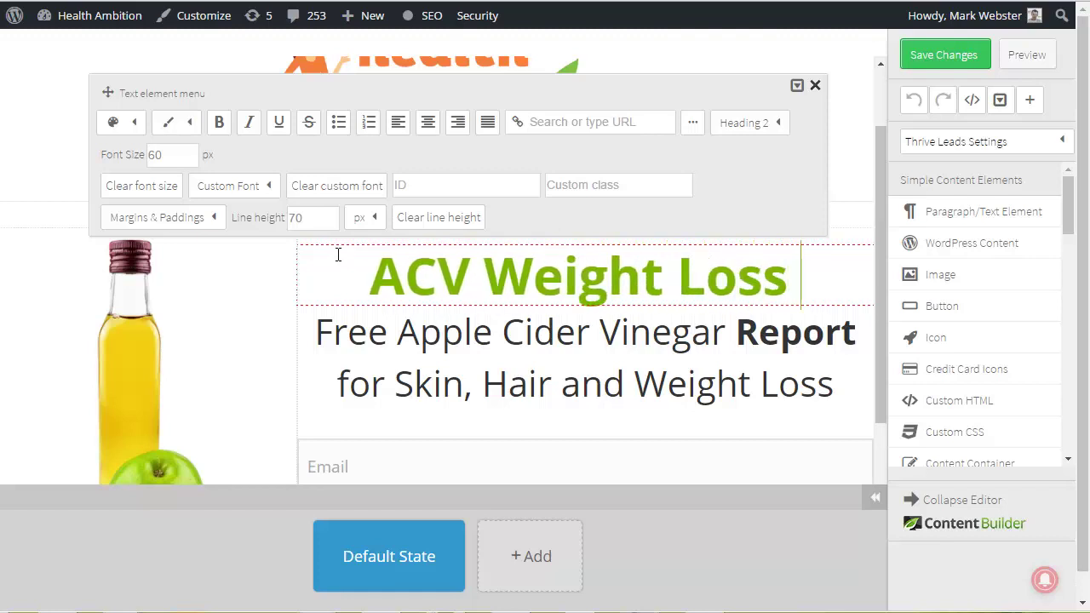
# Step: Insert a capitalised "For" after "ACV" so the headline reads "ACV For Weight Loss"
pyautogui.hotkey('ctrl', 'Left')
pyautogui.hotkey('ctrl', 'Left')
pyautogui.hotkey('ctrl', 'Left')
pyautogui.hotkey('ctrl', 'Right')
pyautogui.write('for')
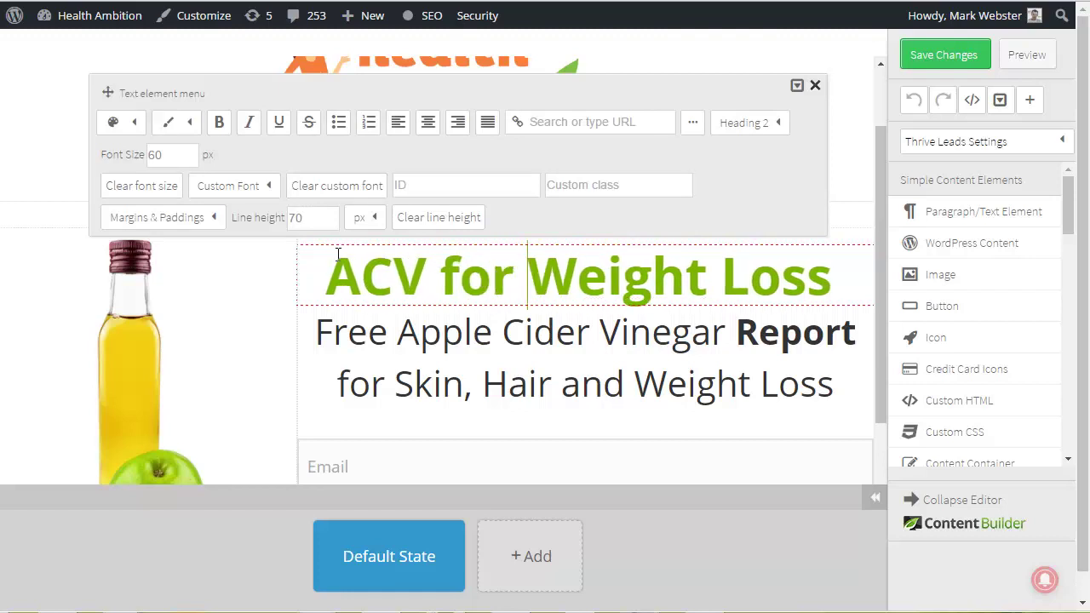
pyautogui.click(460, 279)
pyautogui.press('BackSpace')
pyautogui.write('F')
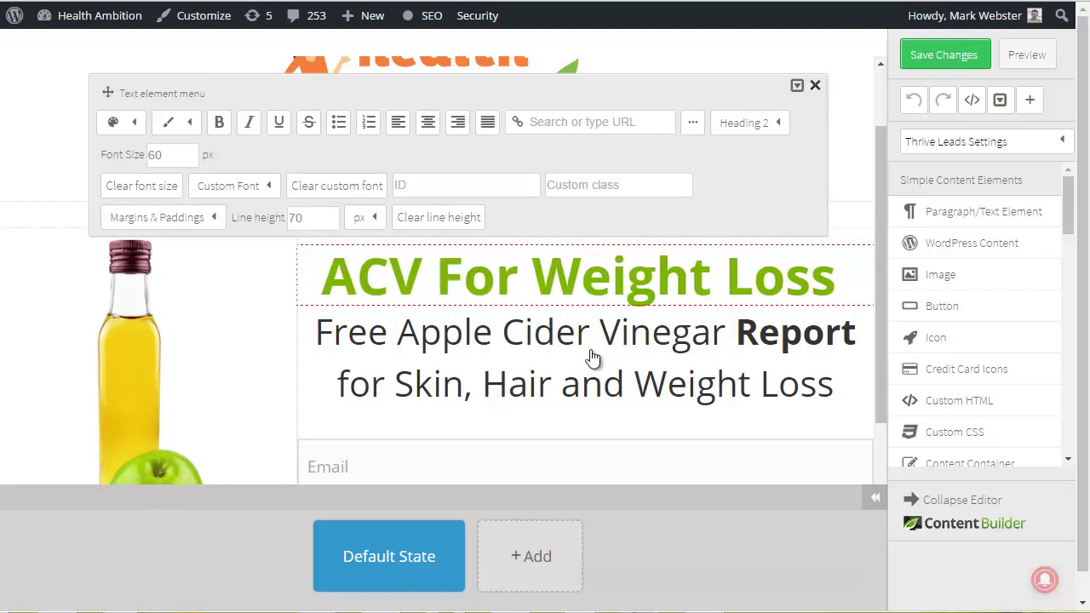
pyautogui.press('Escape')
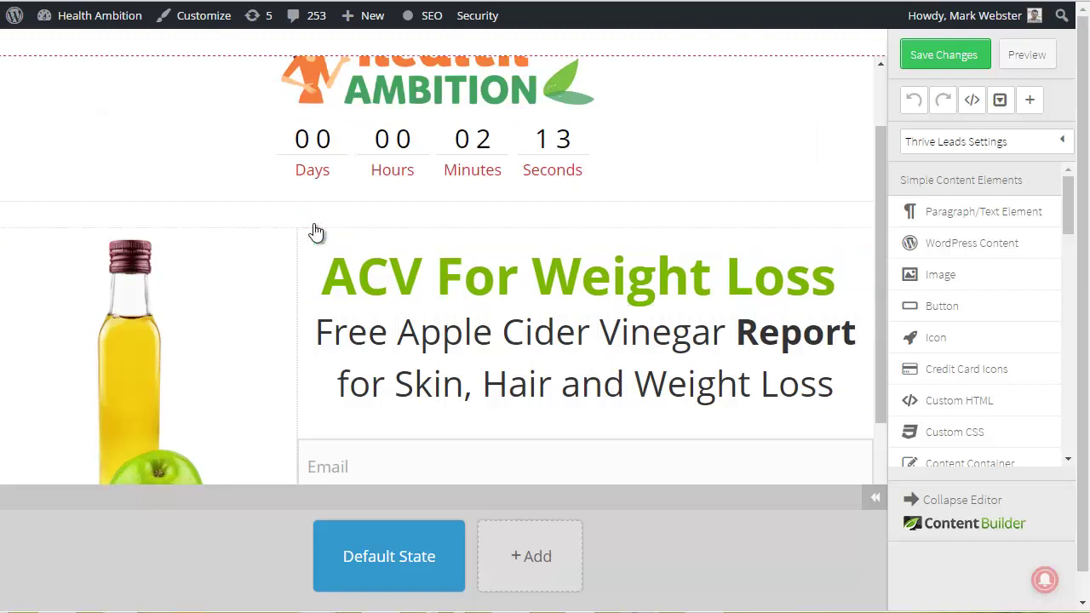
# Step: Review the edited lightbox design and save its changes
pyautogui.scroll(2, 522, 315)
pyautogui.scroll(-4, 518, 315)
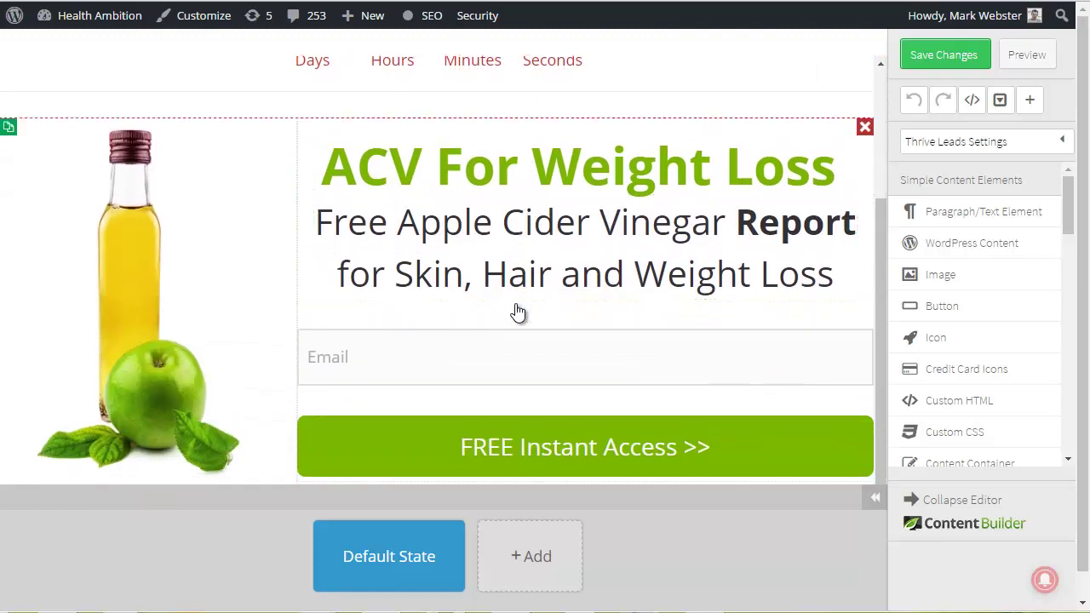
pyautogui.click(958, 56)
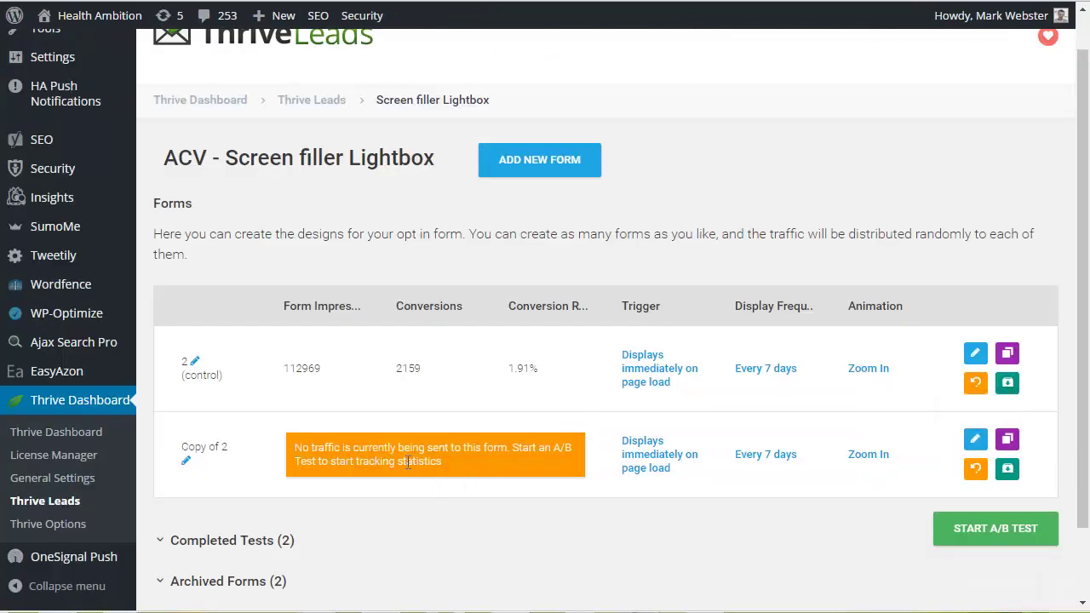
# Step: Set up a new A/B test titled "test1" with the notes "test for video"
pyautogui.click(976, 536)
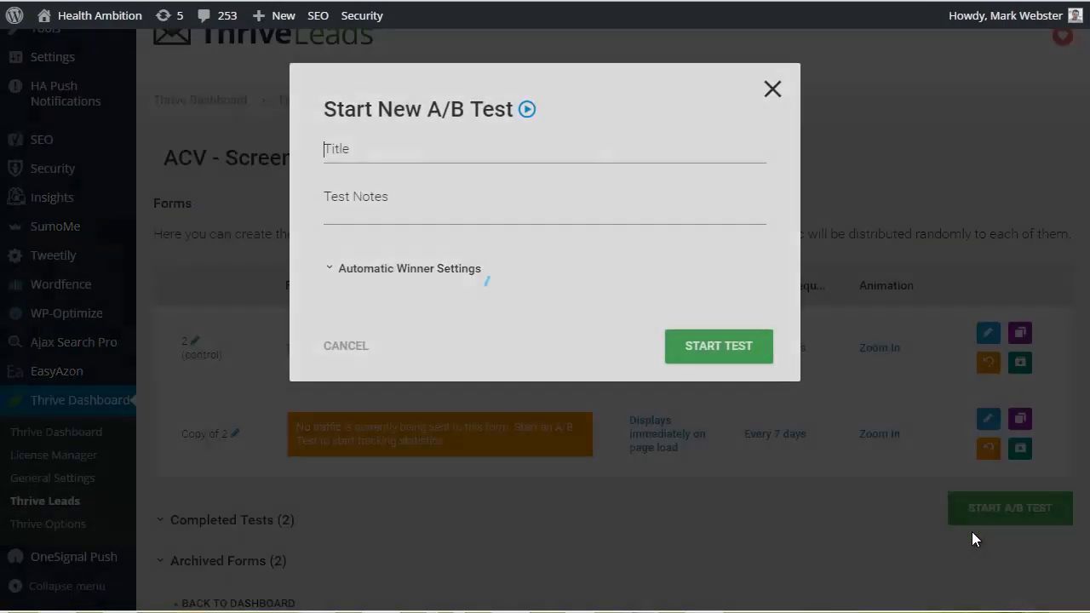
pyautogui.write('test1')
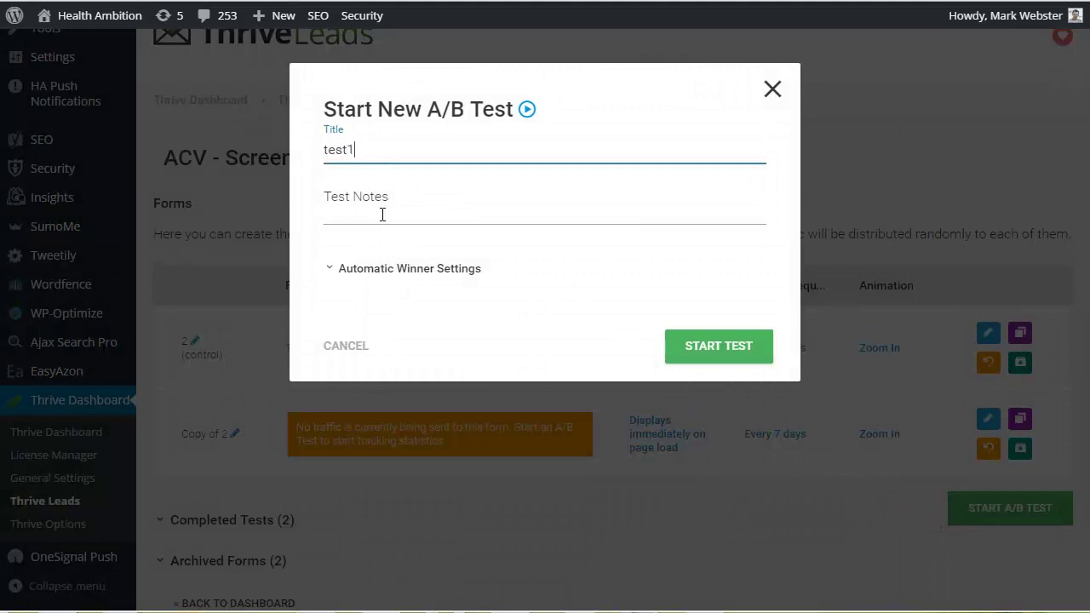
pyautogui.click(384, 215)
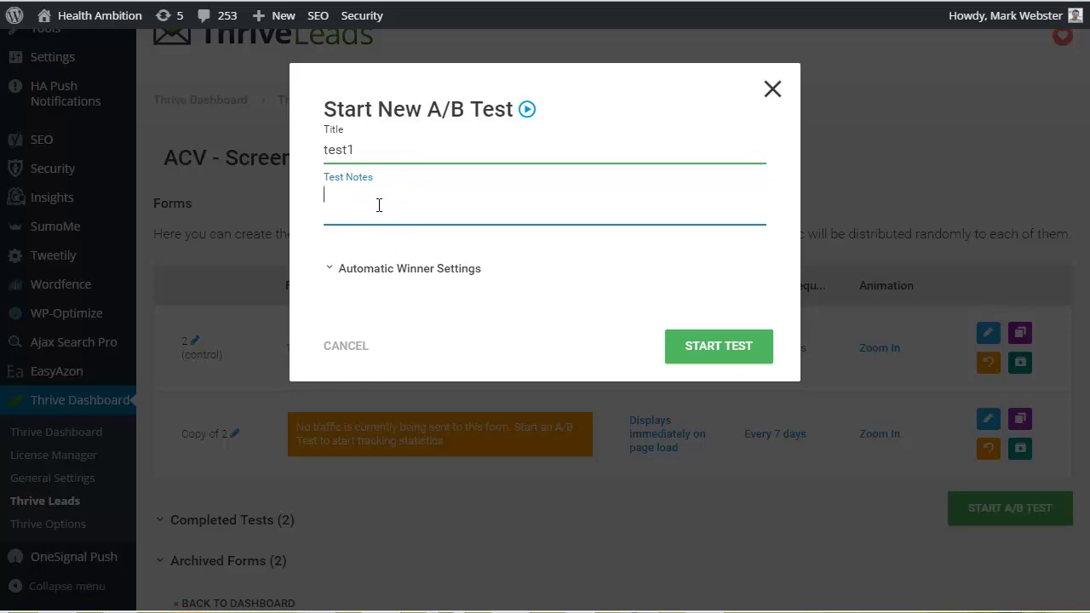
pyautogui.write('test for video')
# Step: Enable the automatic winner settings with their default conditions and start the A/B test
pyautogui.click(388, 269)
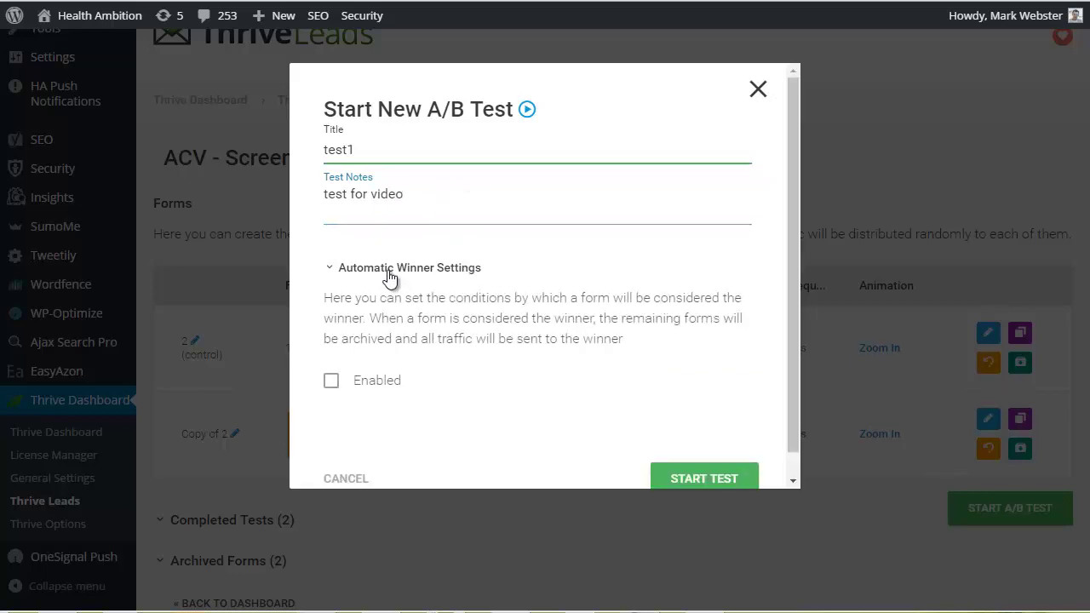
pyautogui.scroll(-1, 426, 253)
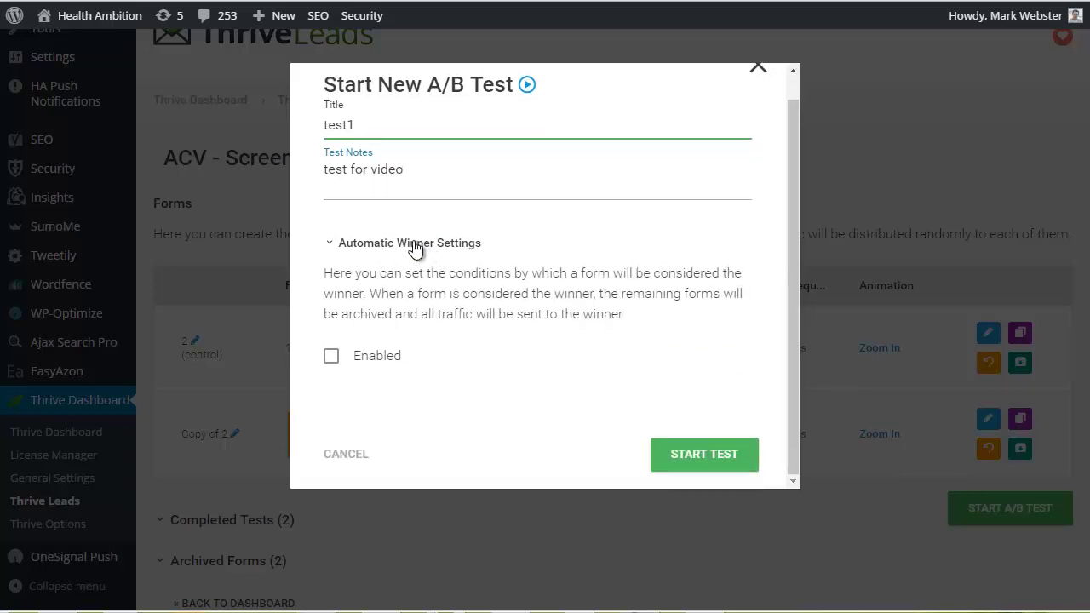
pyautogui.click(331, 358)
pyautogui.scroll(-2, 462, 269)
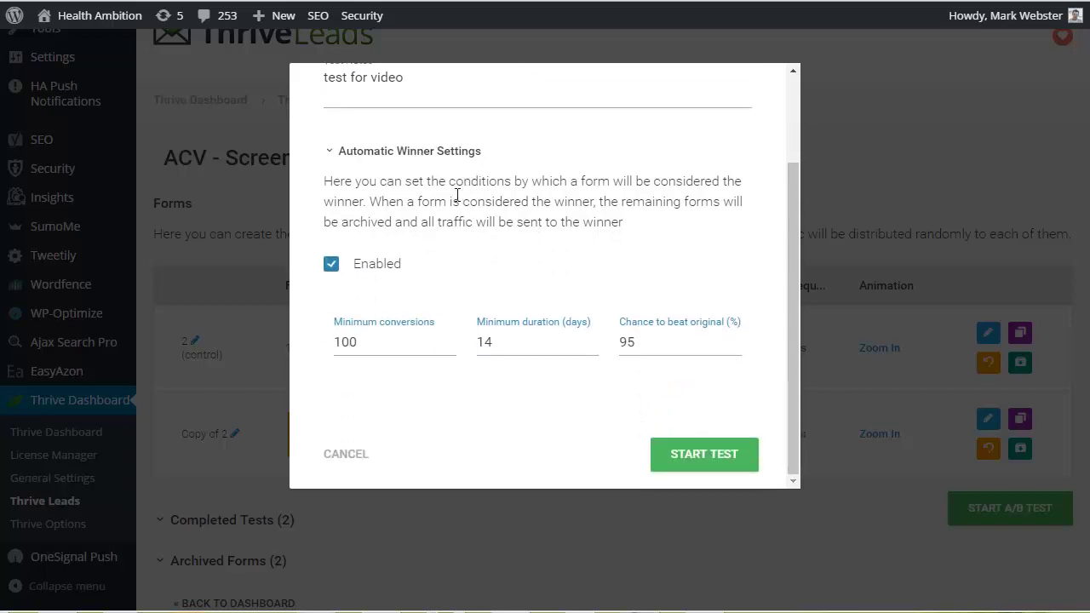
pyautogui.click(383, 347)
pyautogui.click(506, 342)
pyautogui.click(383, 342)
pyautogui.click(516, 344)
pyautogui.click(691, 466)
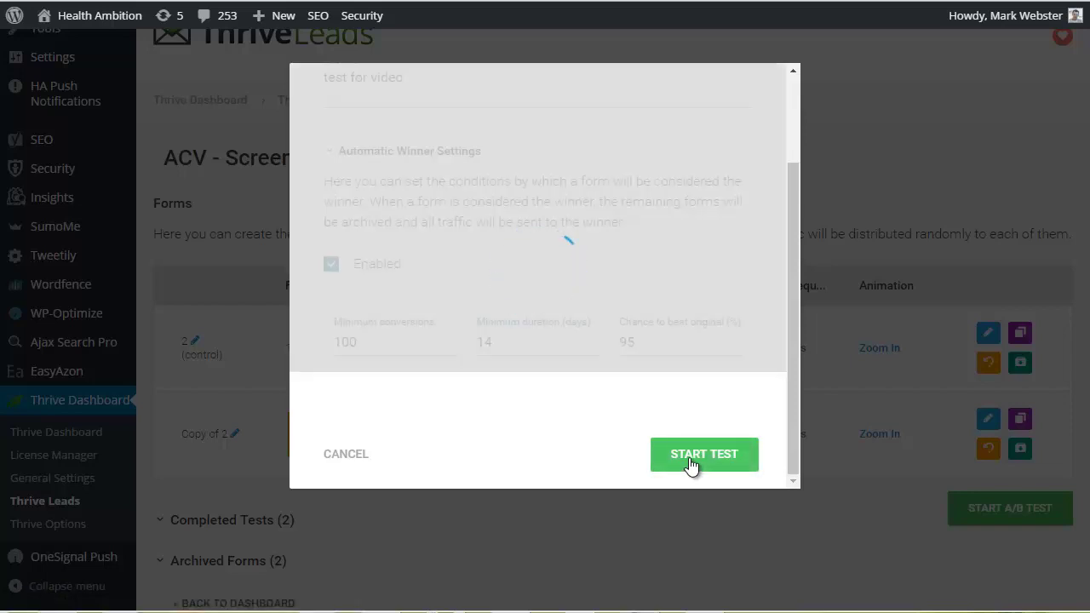
# Step: Examine the test1 page, including the conversion rate graph and the comparison table of the control and the copied form
pyautogui.scroll(-2, 689, 465)
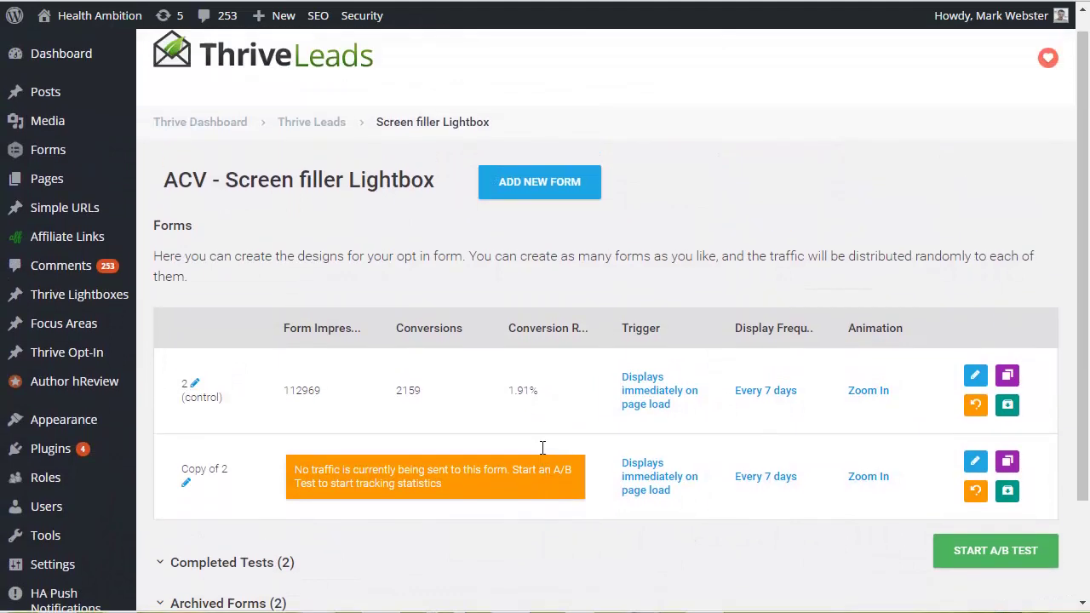
pyautogui.scroll(-3, 540, 447)
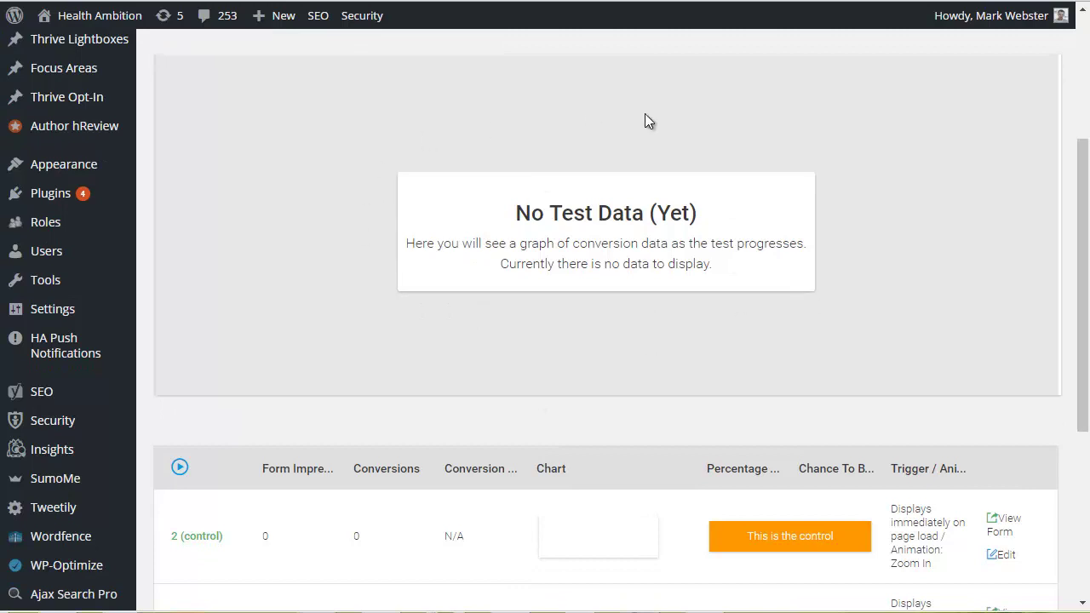
pyautogui.scroll(1, 722, 366)
pyautogui.scroll(-3, 721, 366)
pyautogui.scroll(2, 721, 366)
pyautogui.scroll(-2, 721, 367)
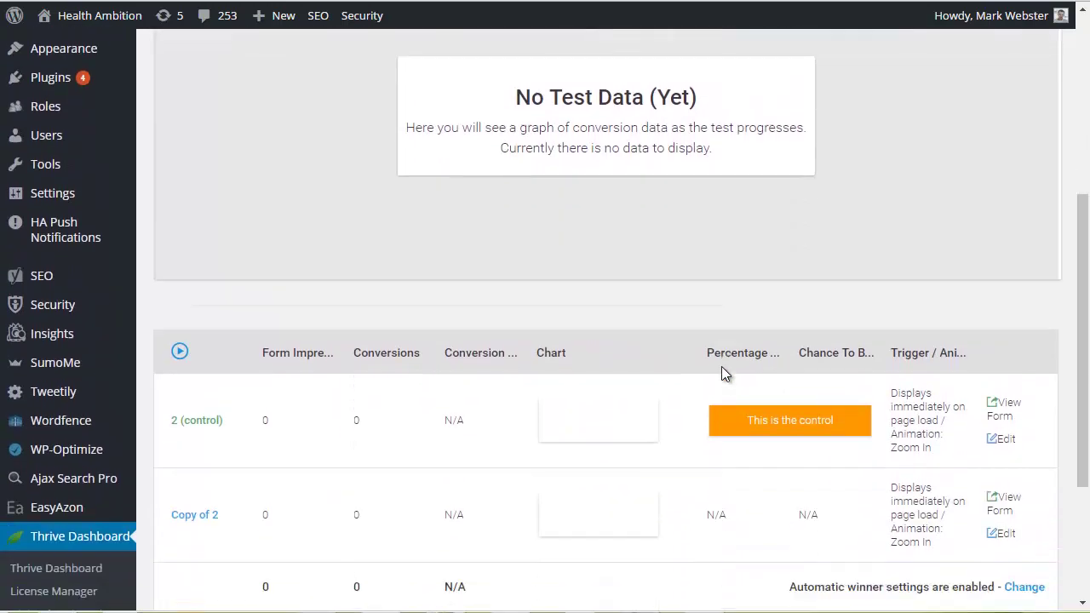
pyautogui.scroll(3, 656, 353)
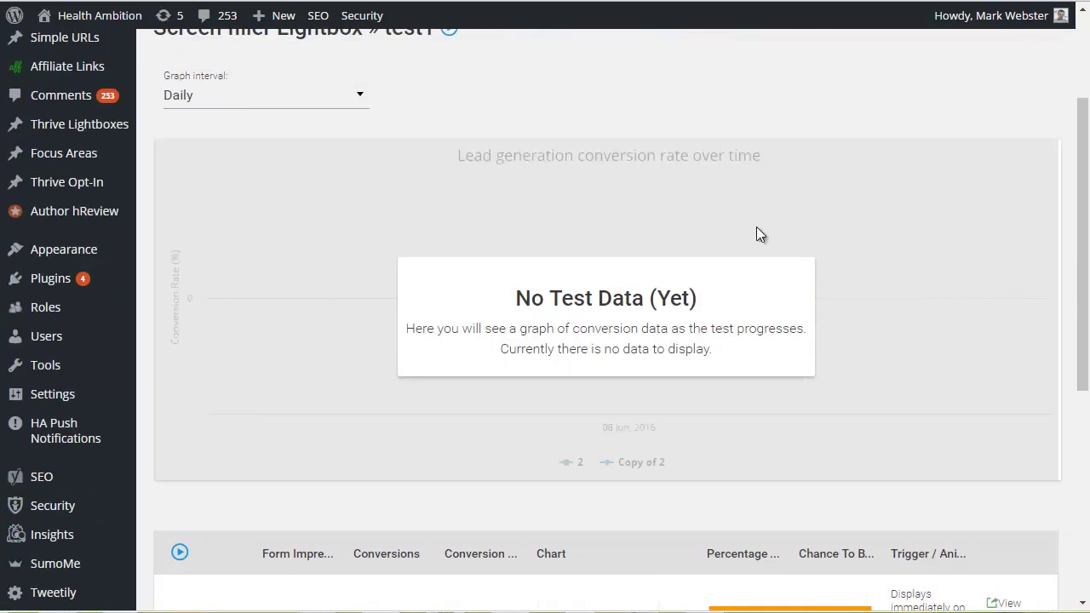
pyautogui.scroll(-2, 292, 379)
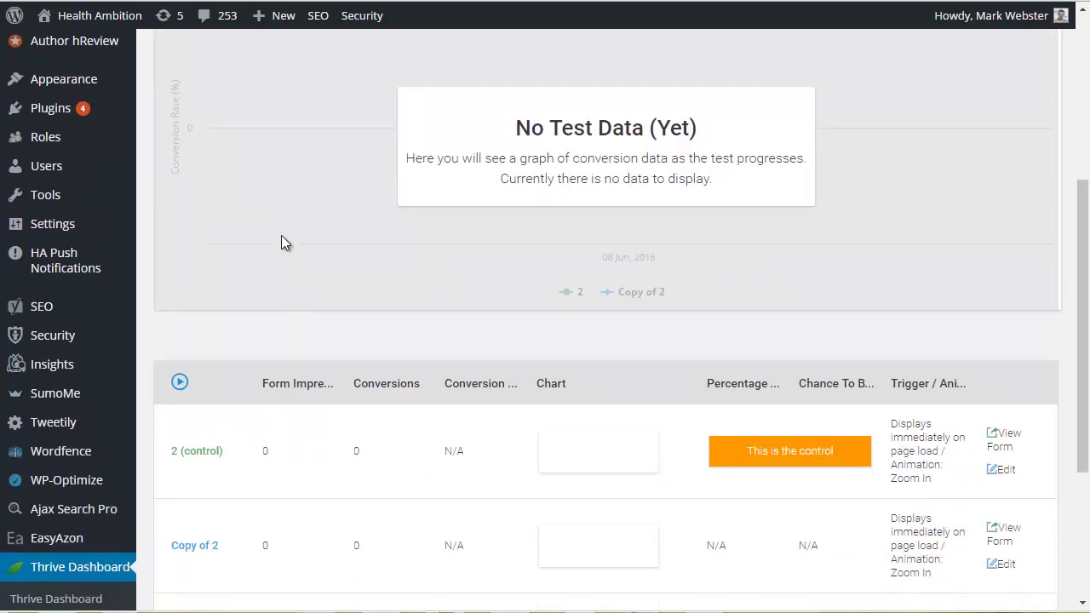
pyautogui.scroll(1, 456, 254)
pyautogui.scroll(1, 434, 277)
pyautogui.scroll(-4, 401, 315)
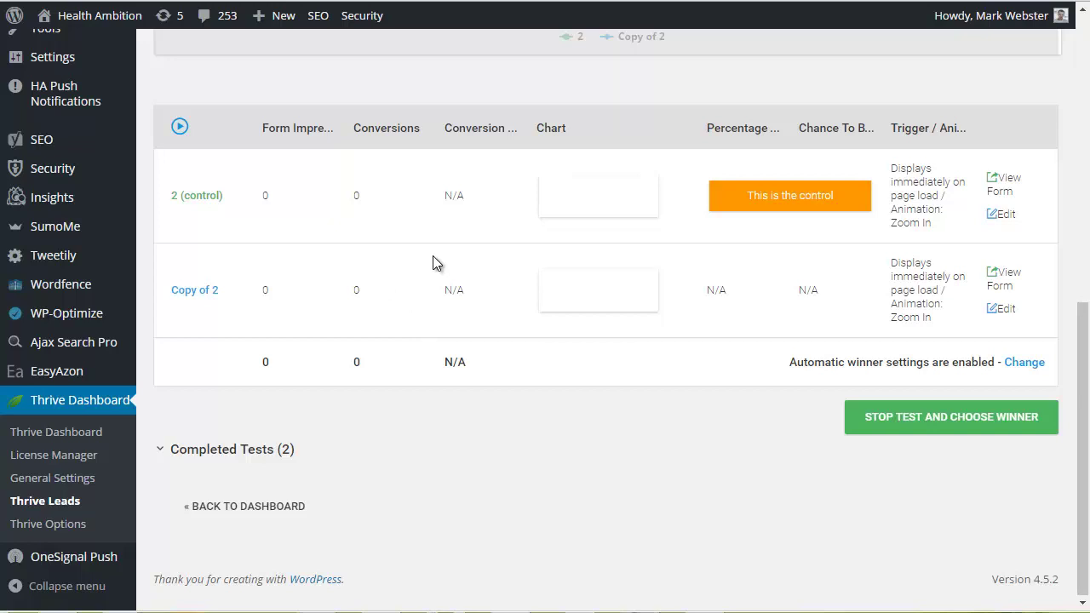
pyautogui.scroll(3, 432, 264)
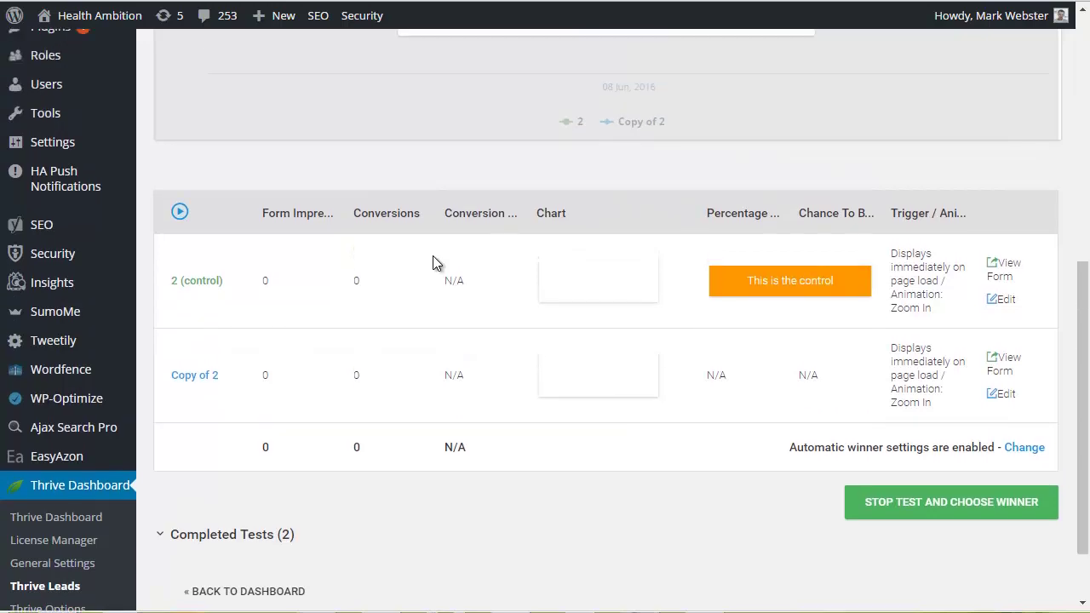
pyautogui.scroll(3, 433, 255)
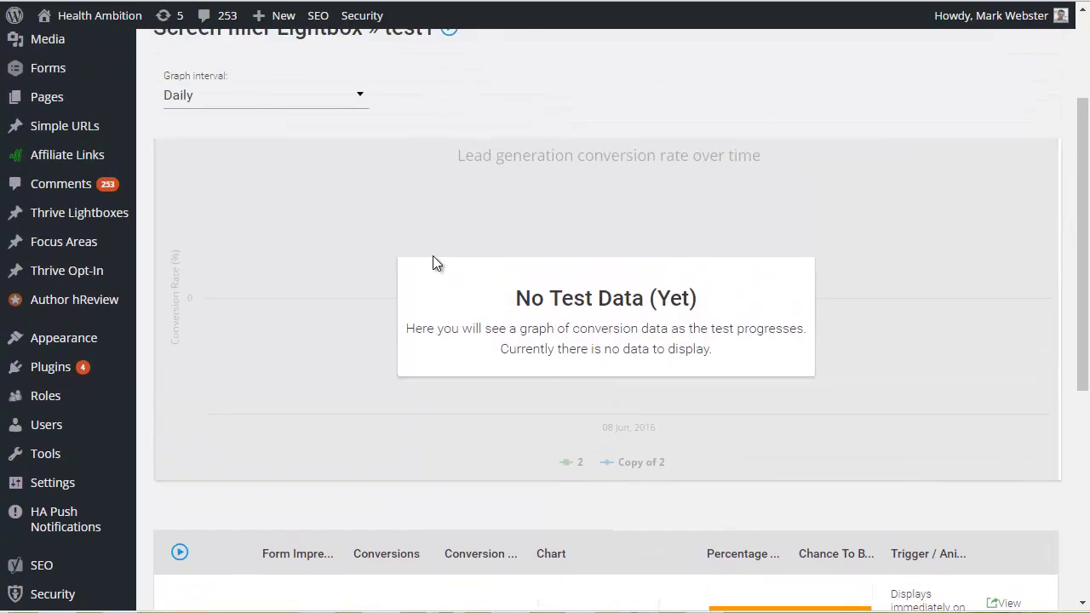
pyautogui.scroll(-2, 432, 262)
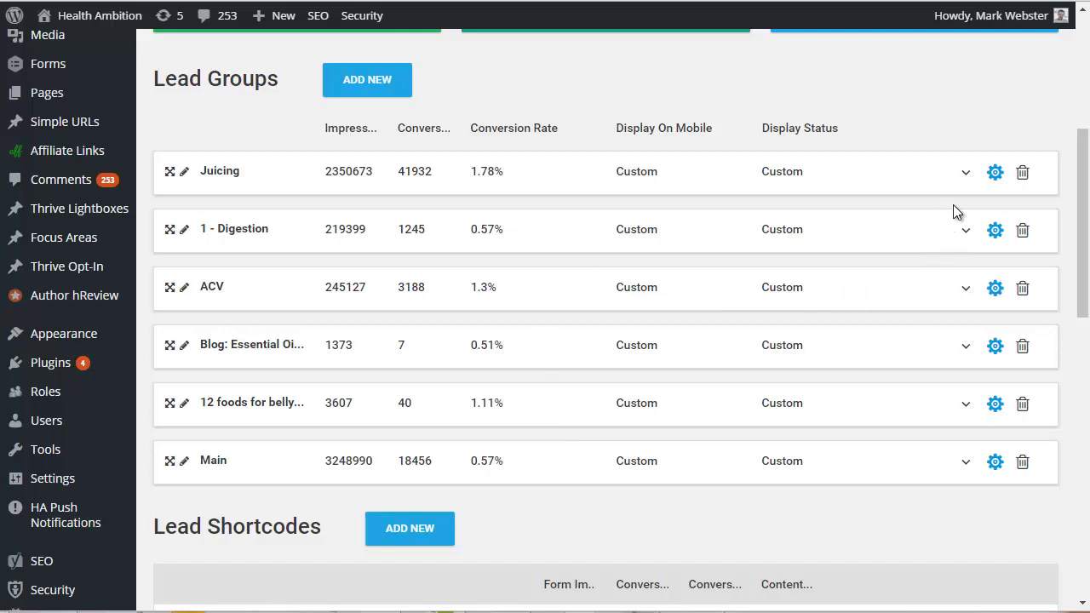
pyautogui.click(960, 182)
pyautogui.click(960, 182)
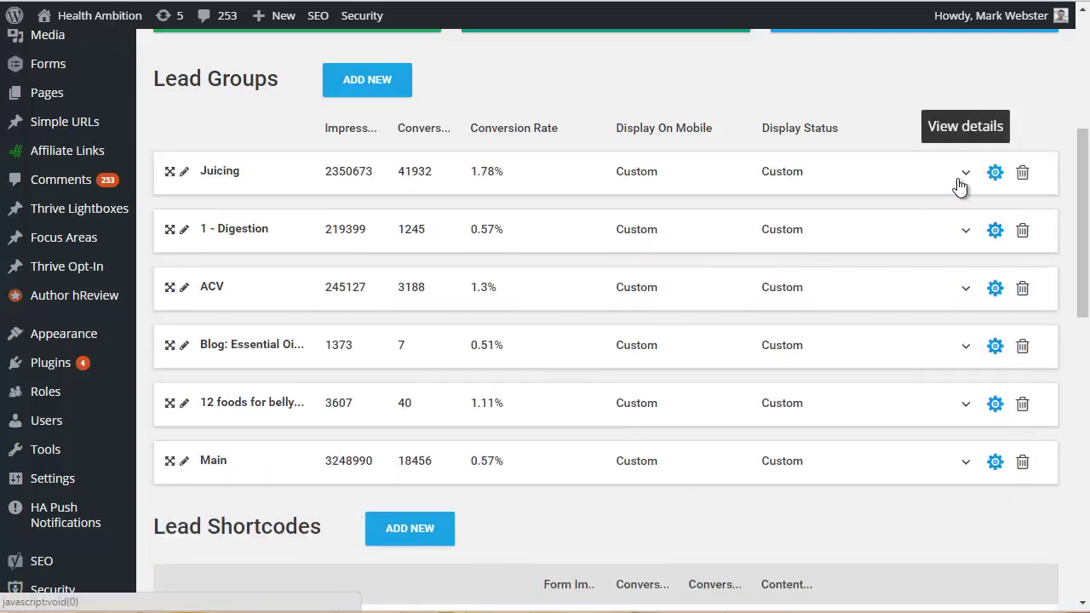
pyautogui.click(961, 238)
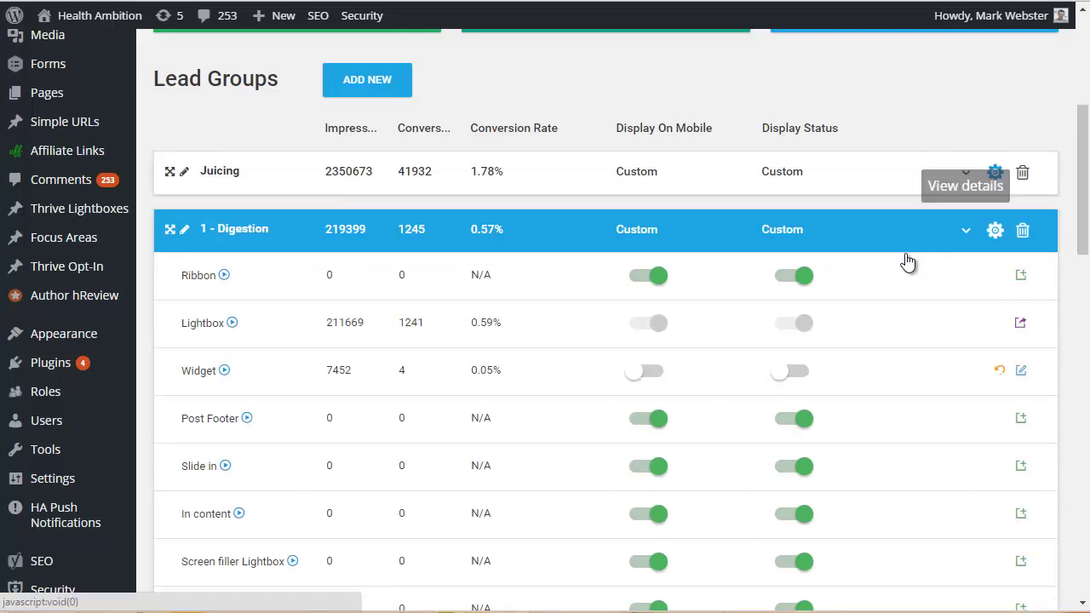
pyautogui.click(960, 230)
# Step: Expand the Main lead group and turn on the display status of its Lightbox form type
pyautogui.click(962, 456)
pyautogui.scroll(-4, 909, 331)
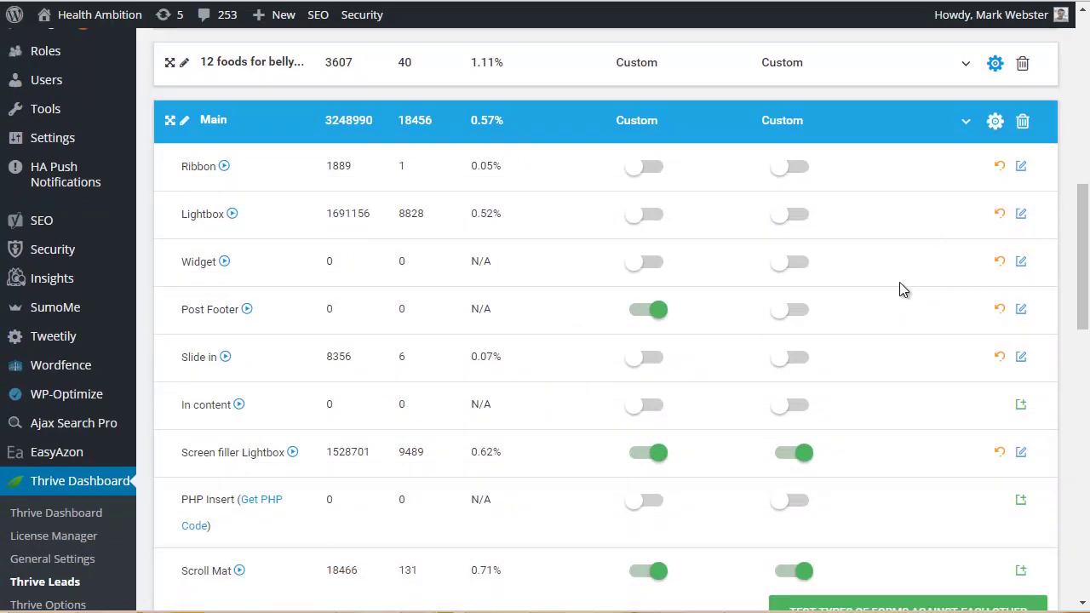
pyautogui.click(794, 216)
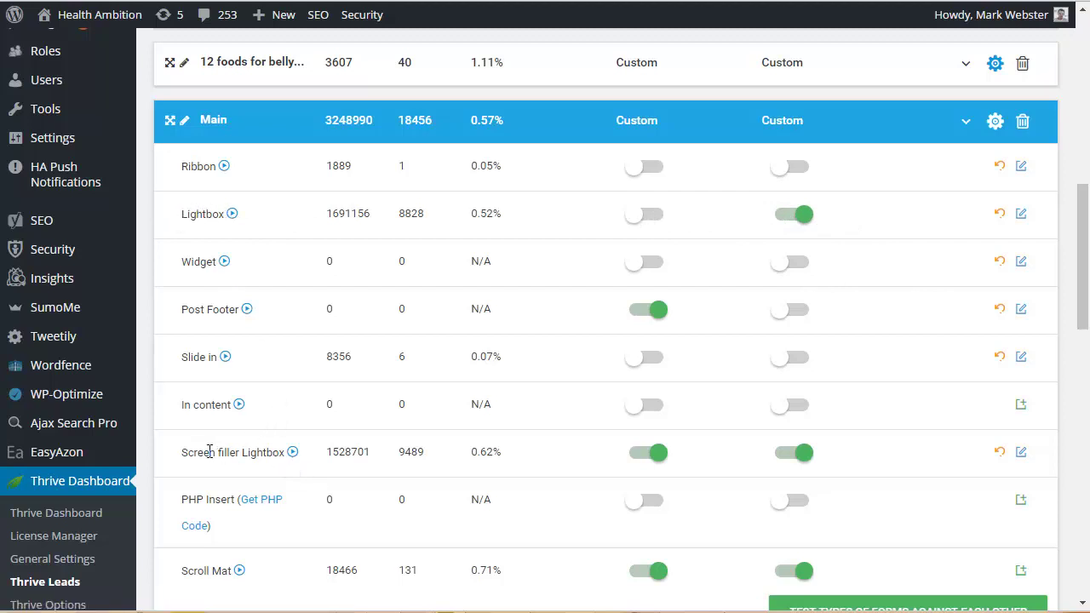
# Step: Set up a new test of the Main group's form types, choosing Lightbox and Screen filler Lightbox to compete against each other
pyautogui.scroll(-1, 885, 449)
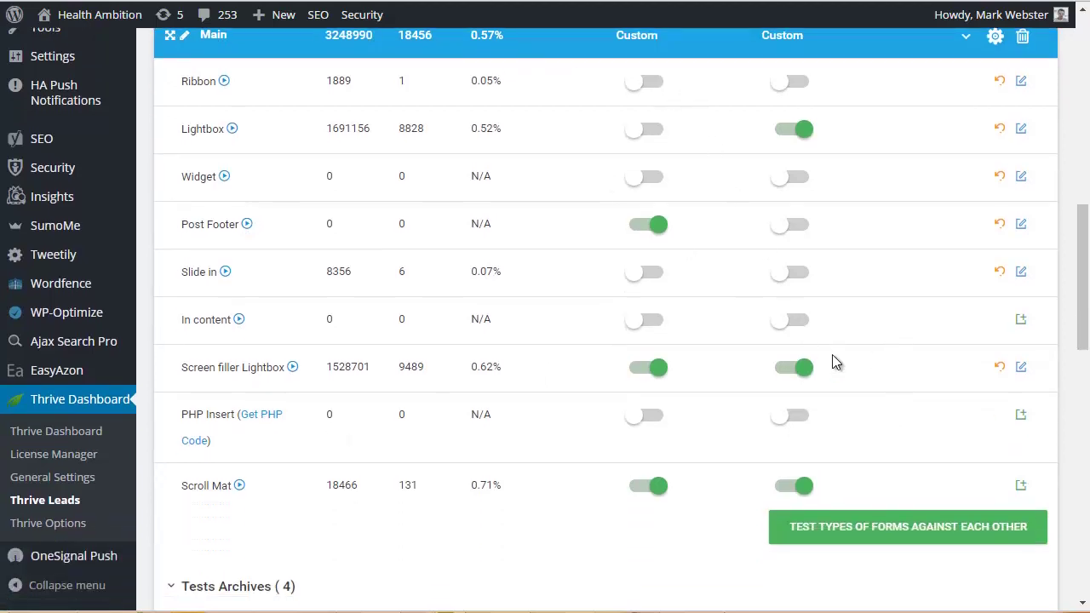
pyautogui.click(886, 530)
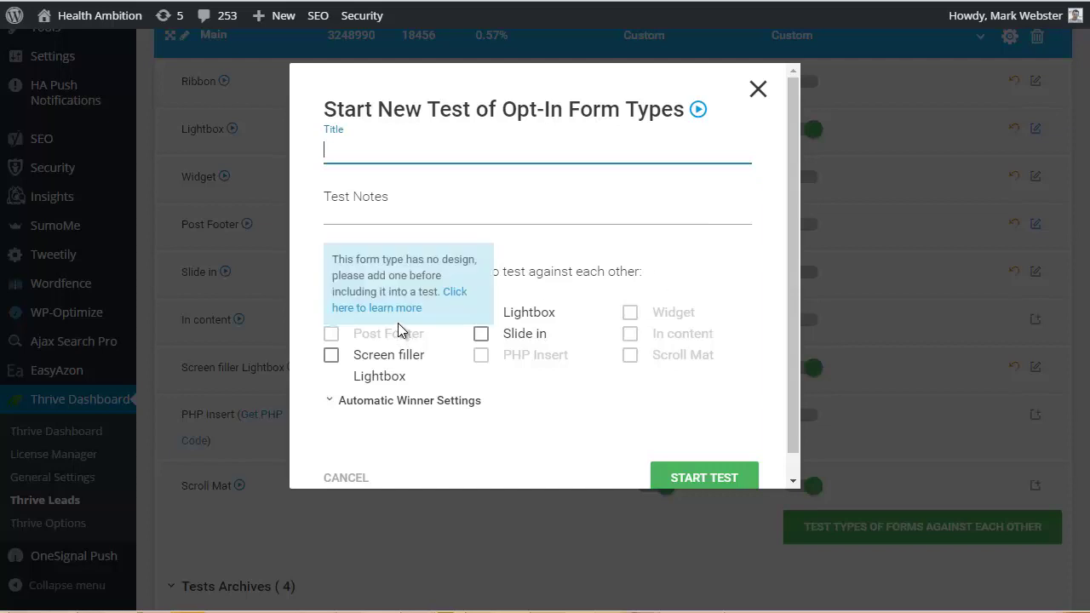
pyautogui.click(490, 314)
pyautogui.click(332, 356)
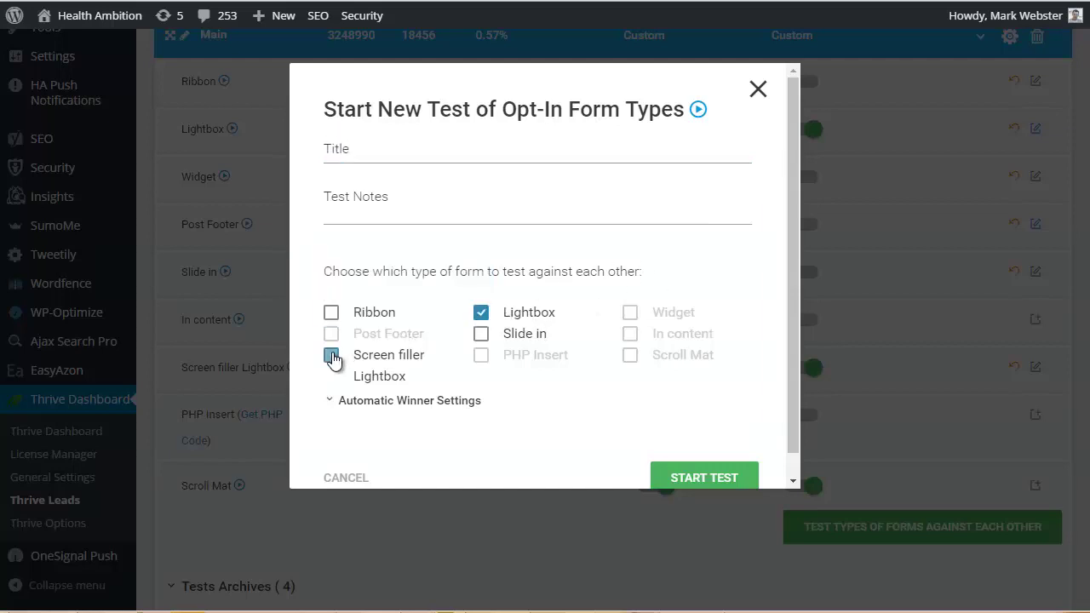
# Step: Title the form type test "test1" and enter "test video" as its test notes
pyautogui.click(405, 152)
pyautogui.write('test1')
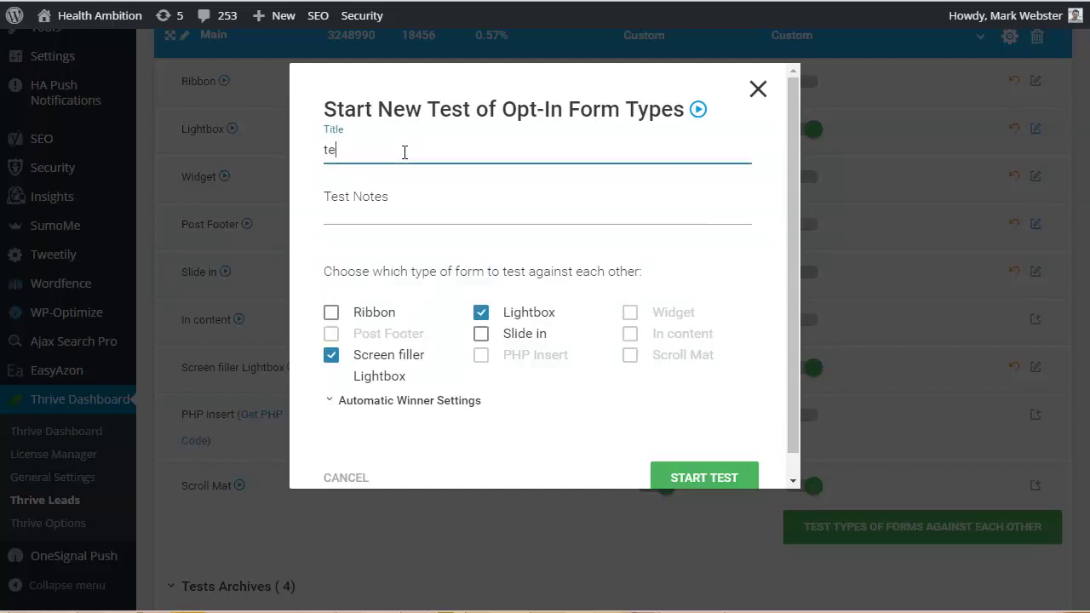
pyautogui.click(374, 211)
pyautogui.write('test video')
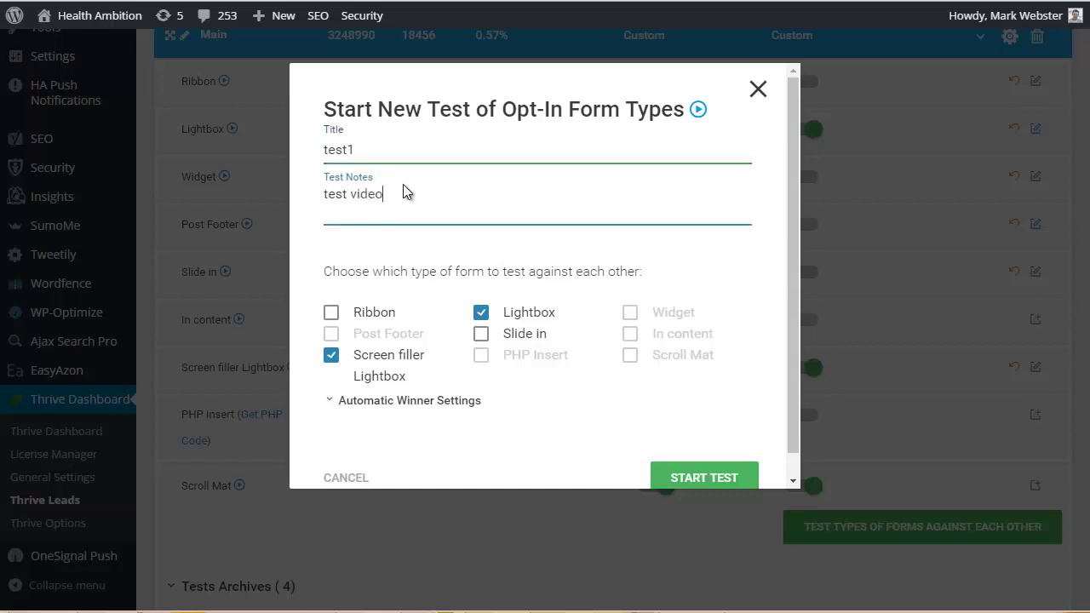
# Step: Enable the automatic winner settings with their default conditions and start the form type test
pyautogui.scroll(-1, 412, 277)
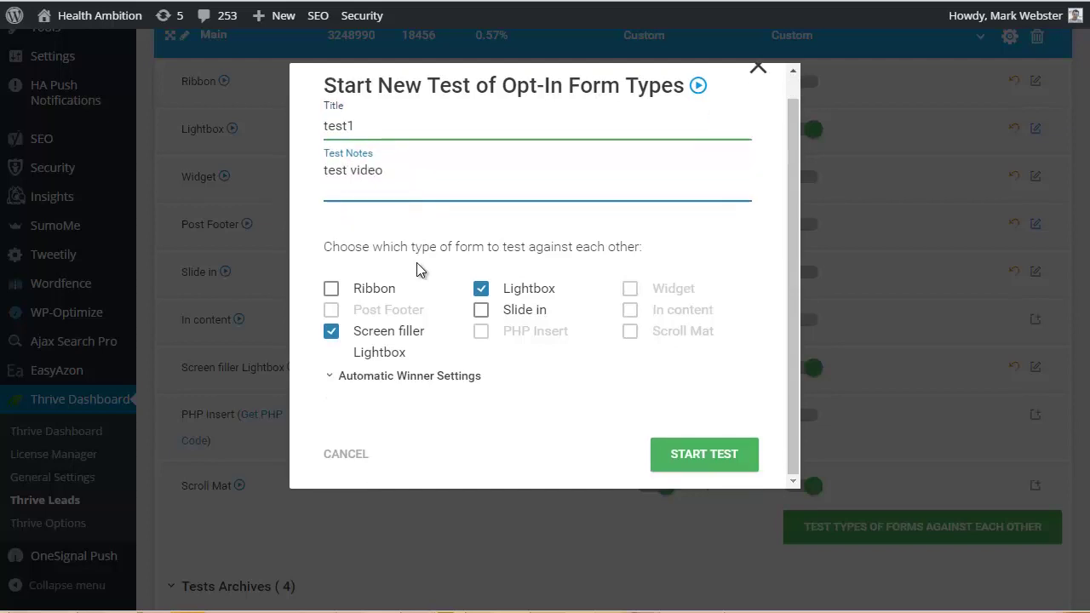
pyautogui.click(408, 377)
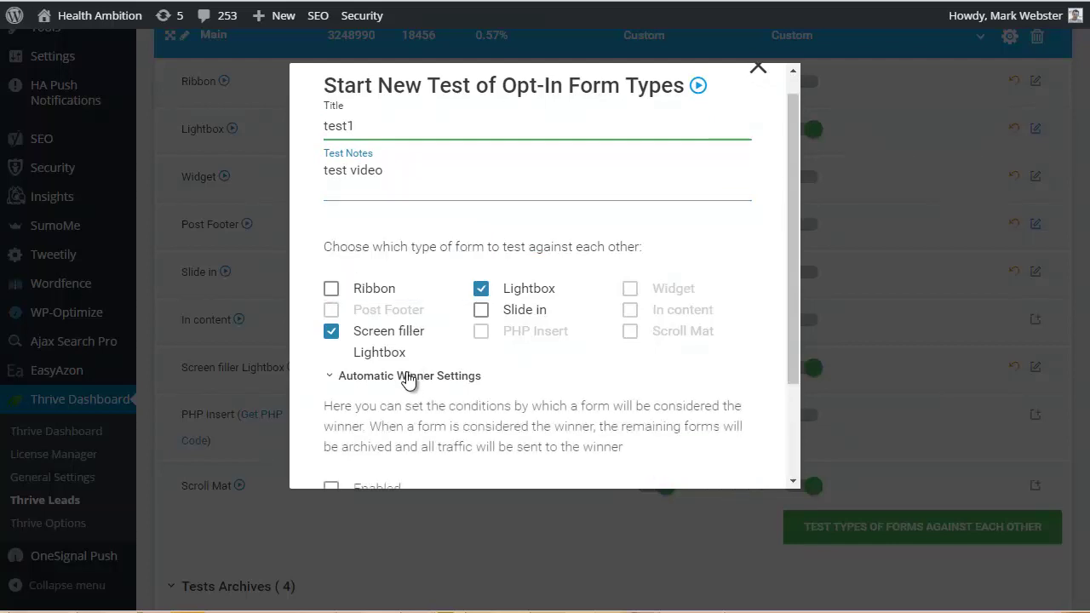
pyautogui.scroll(-3, 391, 358)
pyautogui.click(331, 356)
pyautogui.scroll(-2, 382, 330)
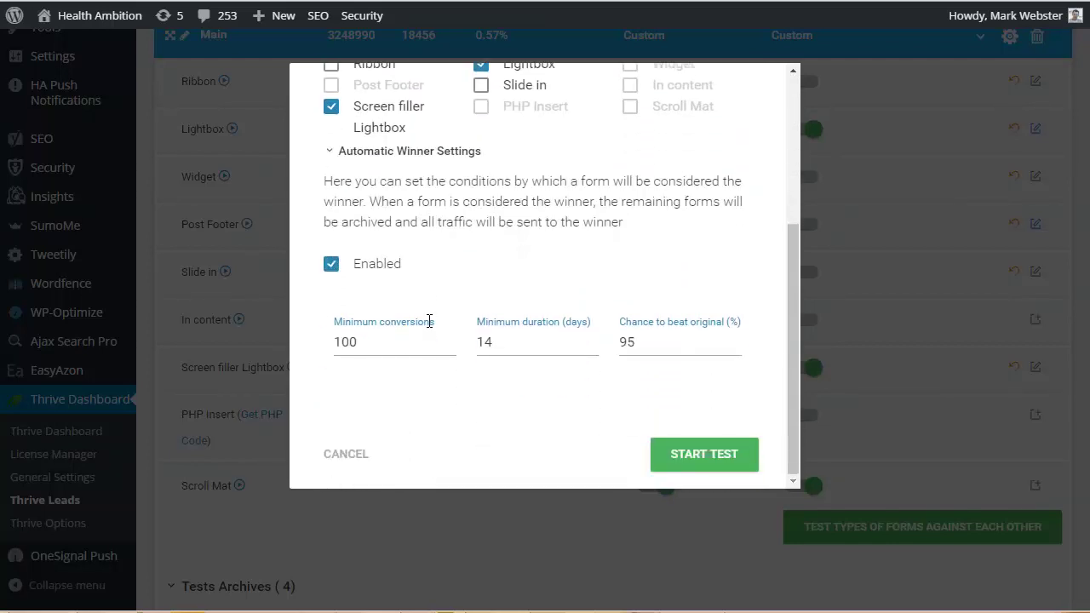
pyautogui.click(712, 461)
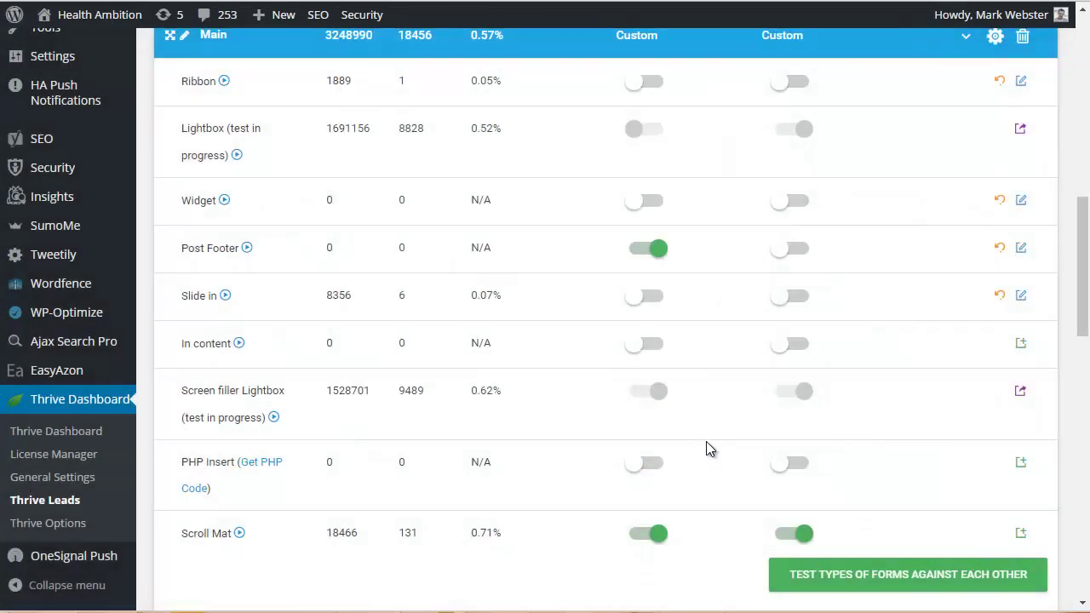
# Step: Expand the Main group's tests currently in progress and open the details of test1
pyautogui.scroll(-1, 714, 448)
pyautogui.scroll(-1, 714, 448)
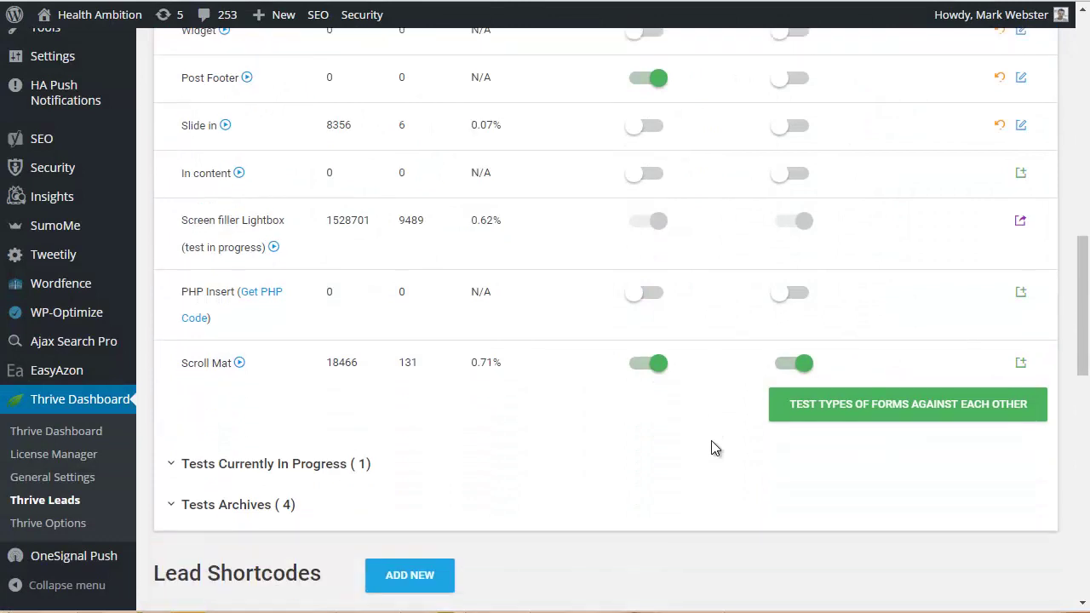
pyautogui.click(309, 477)
pyautogui.scroll(-3, 428, 336)
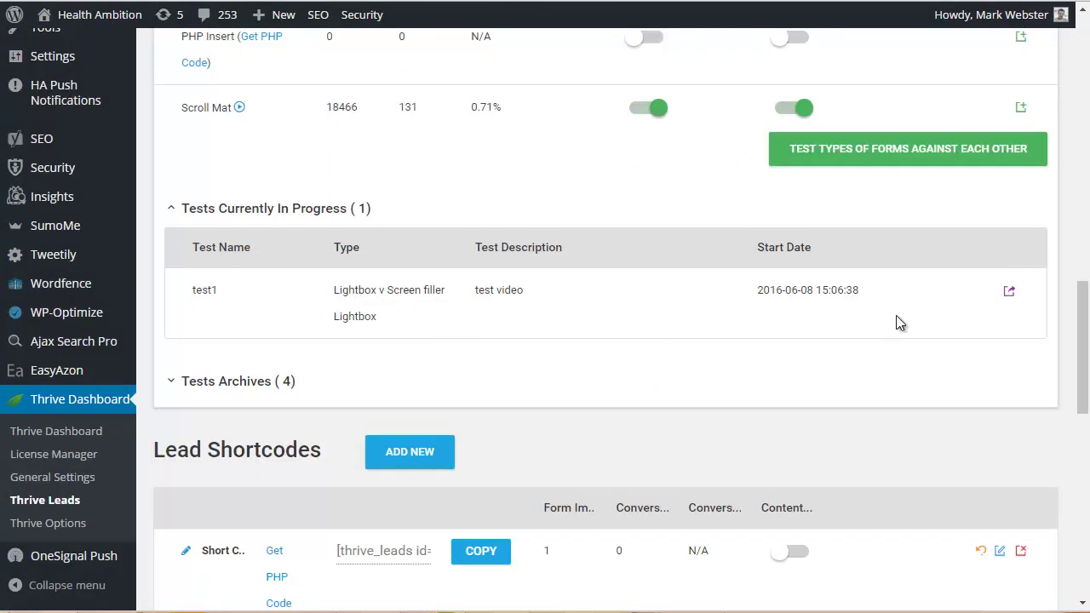
pyautogui.click(1009, 290)
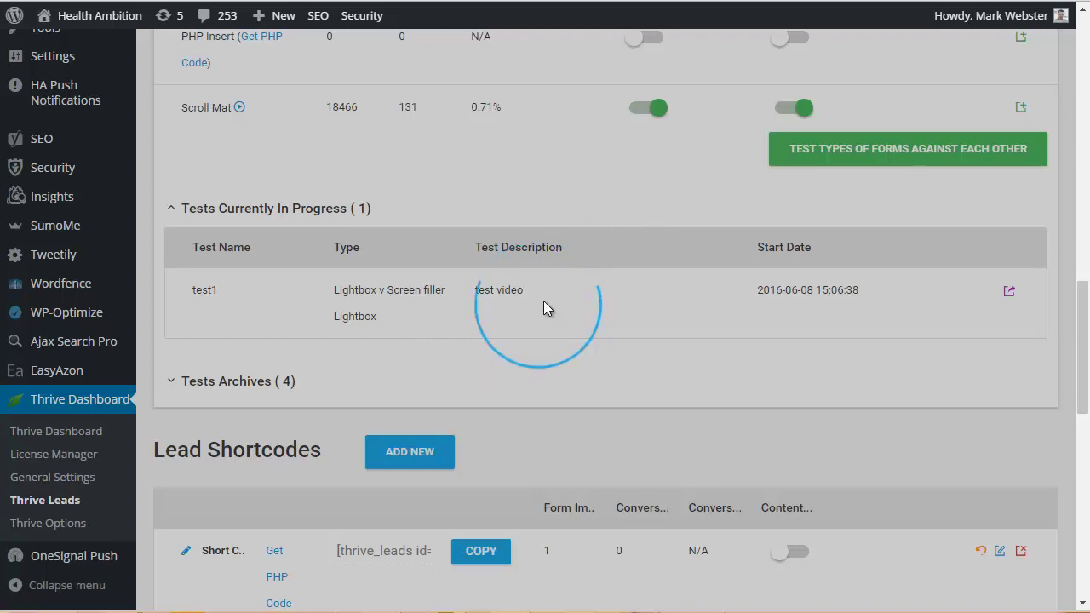
# Step: Examine the form type test's page, including the conversion graph area, the Lightbox and Screen filler Lightbox rows, and the winner options
pyautogui.scroll(2, 499, 336)
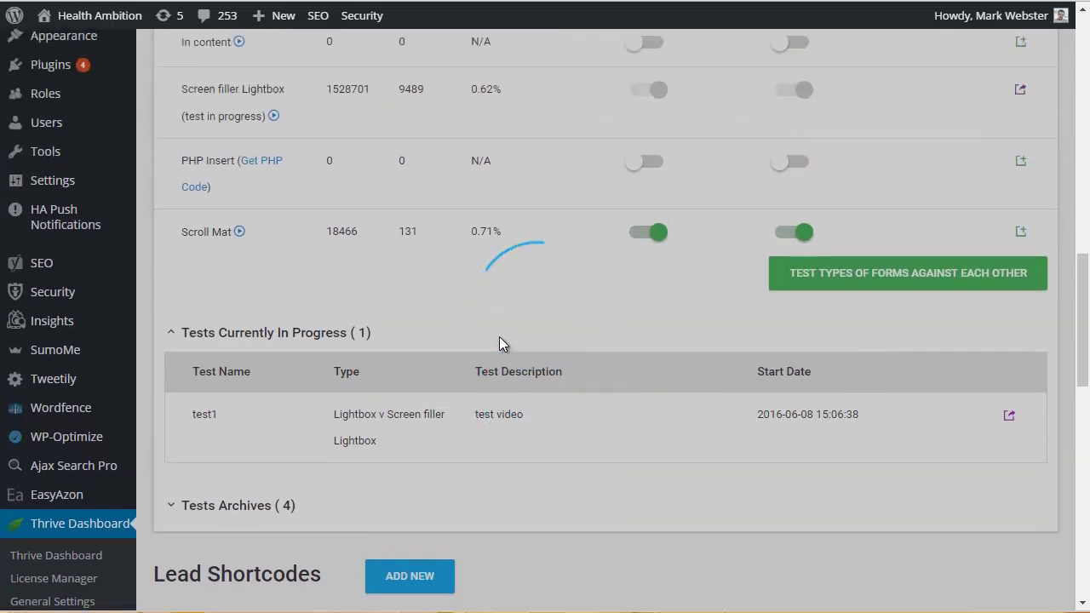
pyautogui.scroll(8, 553, 498)
pyautogui.scroll(-4, 515, 422)
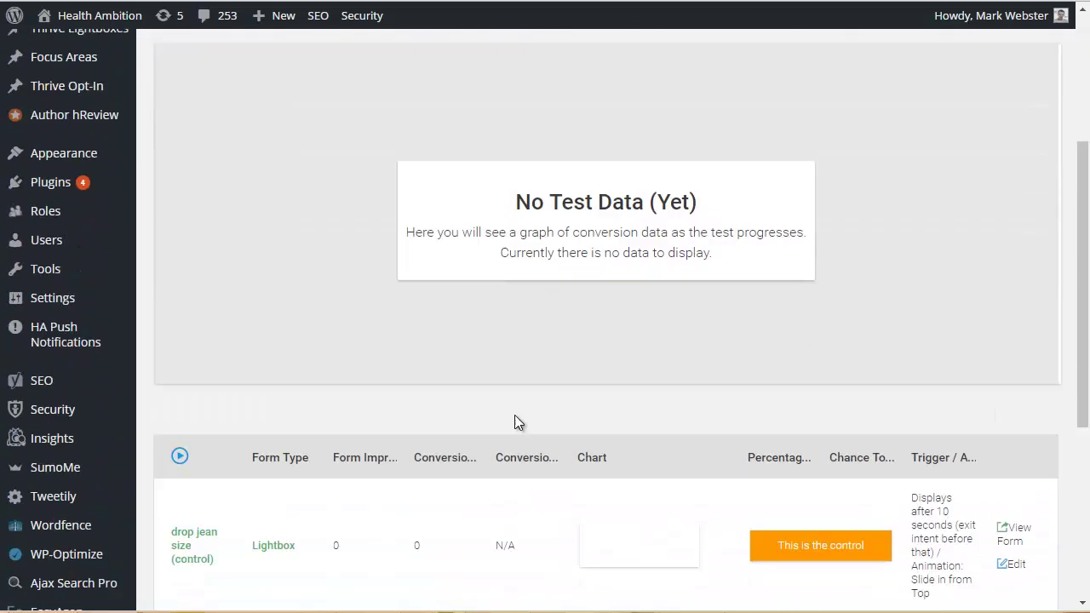
pyautogui.scroll(-5, 514, 414)
pyautogui.scroll(4, 505, 340)
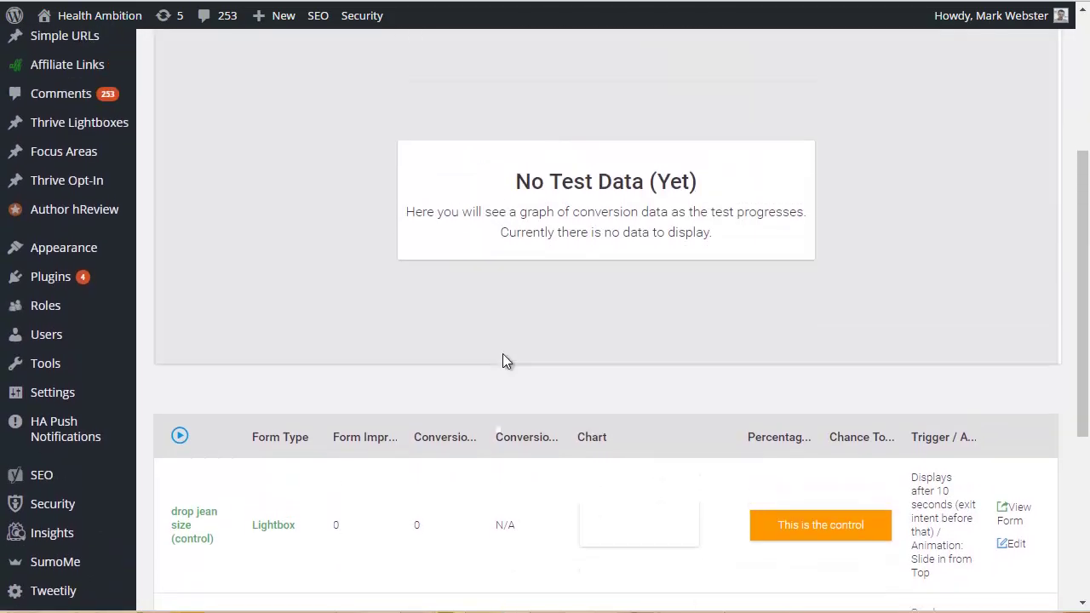
pyautogui.scroll(-4, 502, 358)
pyautogui.scroll(2, 500, 345)
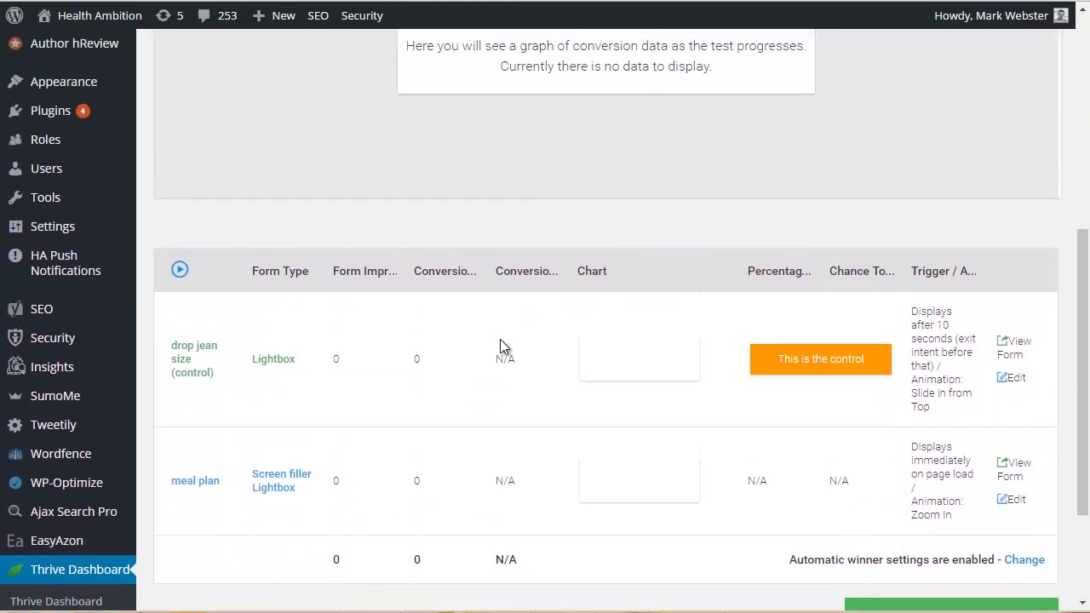
pyautogui.scroll(-2, 1083, 349)
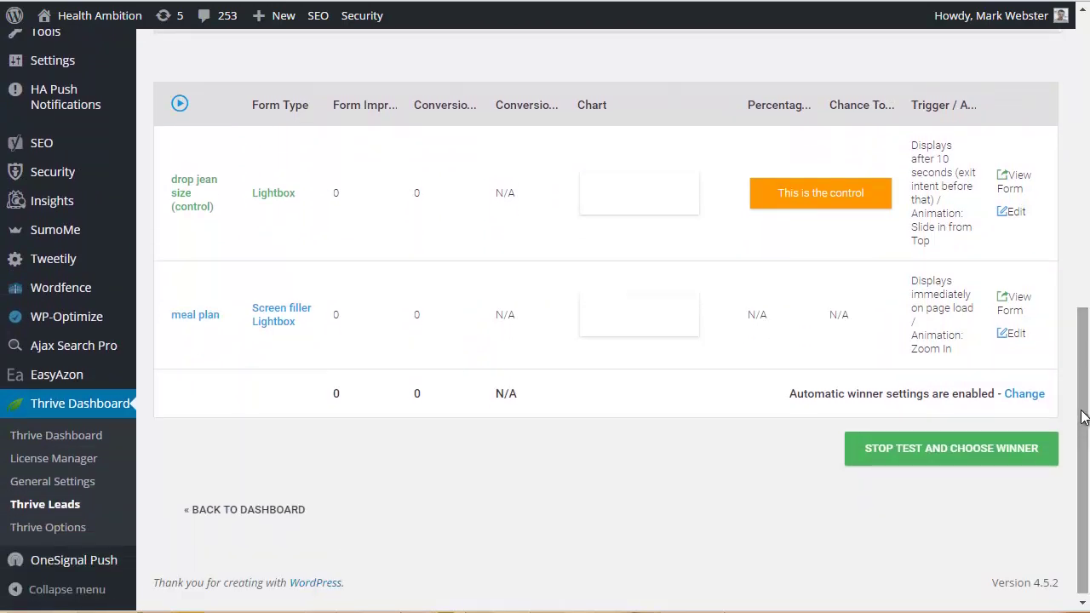
pyautogui.scroll(2, 1083, 383)
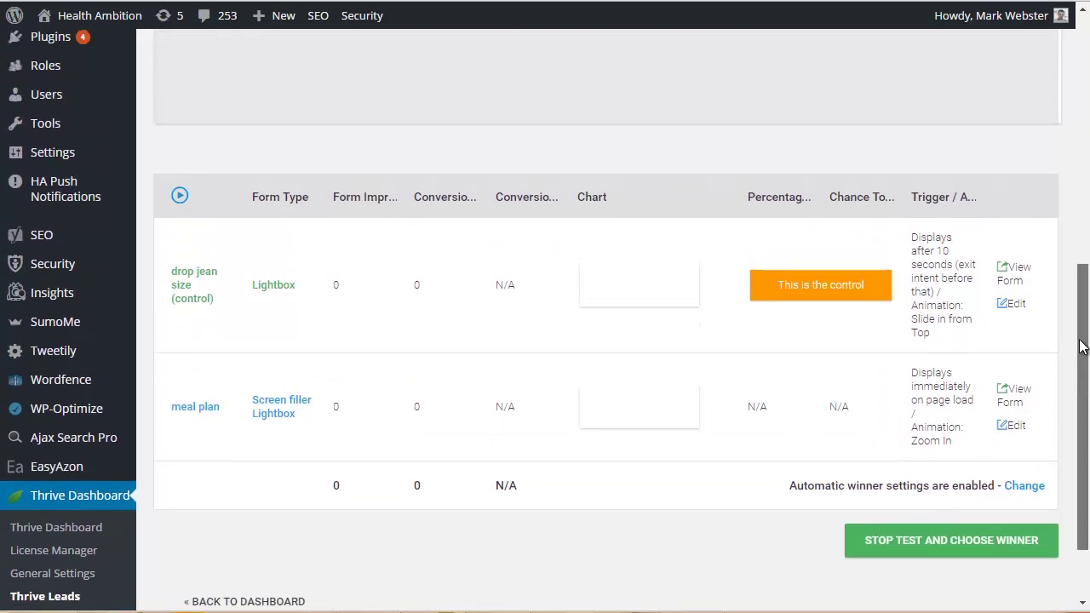
pyautogui.scroll(1, 1083, 330)
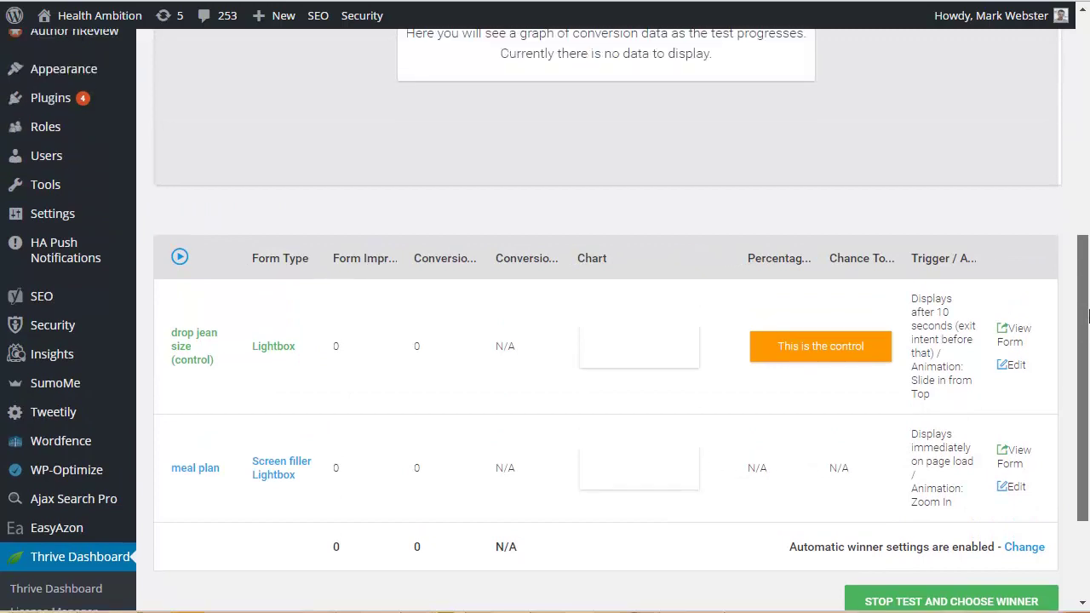
pyautogui.scroll(-1, 1083, 330)
pyautogui.moveTo(1082, 321); pyautogui.dragTo(1080, 381)
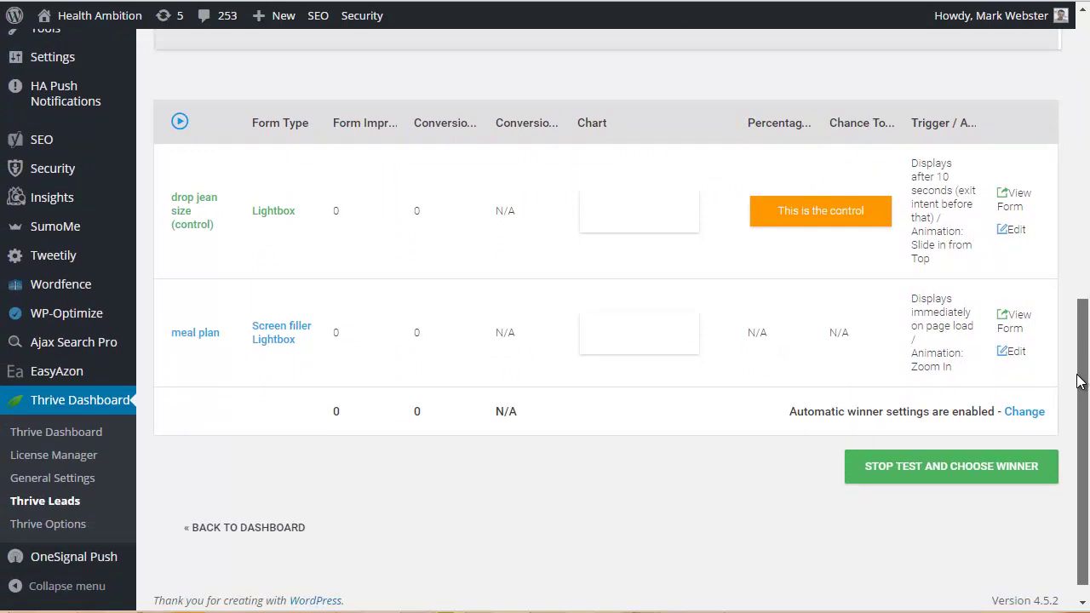
pyautogui.moveTo(1079, 381)
pyautogui.mouseDown()
pyautogui.moveTo(1075, 84)
pyautogui.moveTo(1080, 376)
pyautogui.mouseUp()
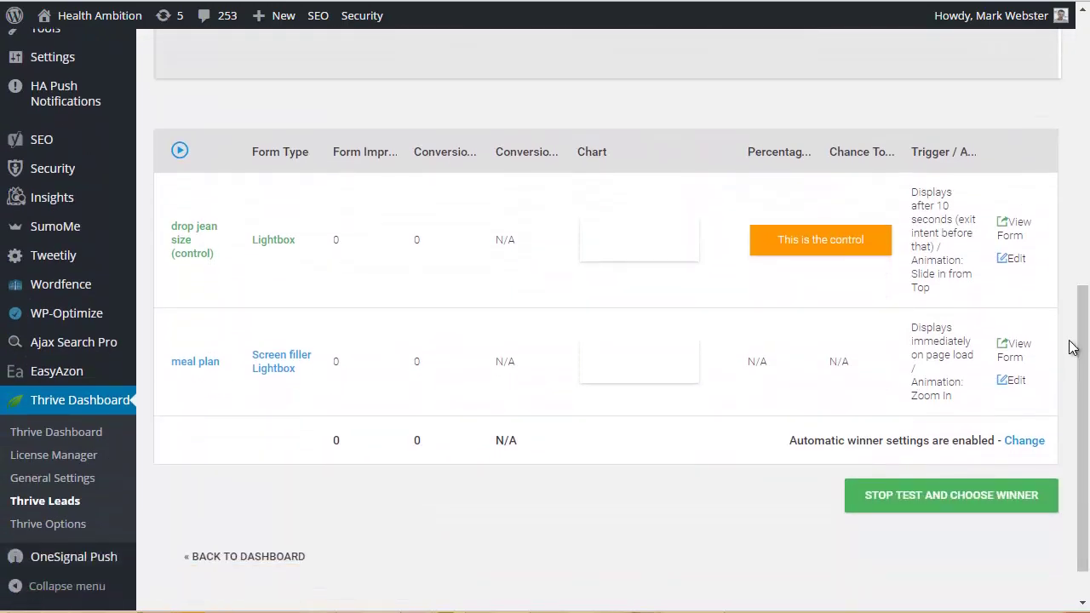
pyautogui.scroll(-1, 1081, 324)
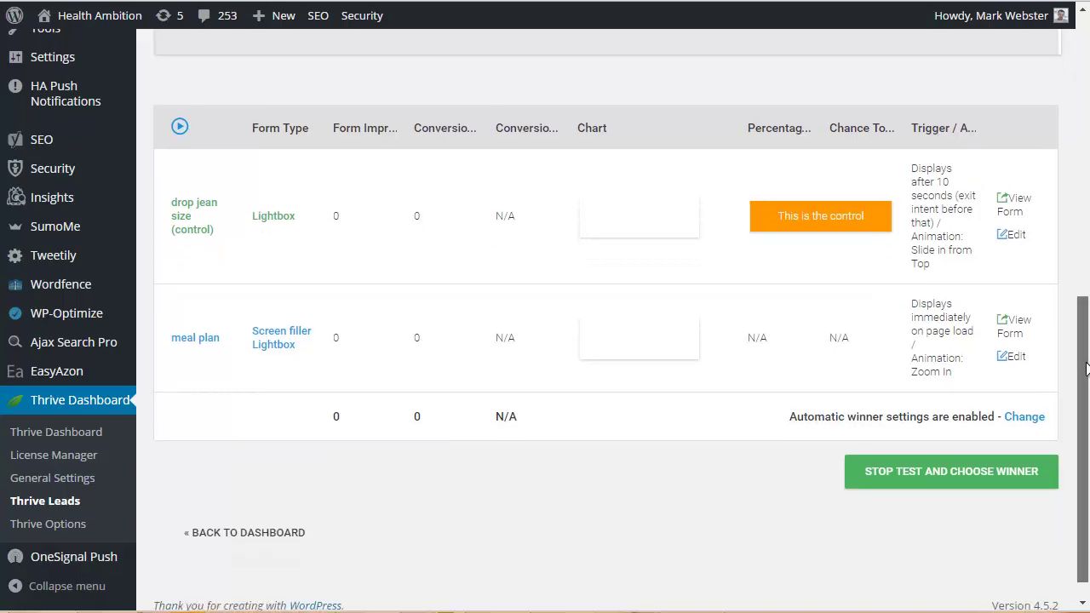
pyautogui.moveTo(1079, 368); pyautogui.dragTo(1076, 363)
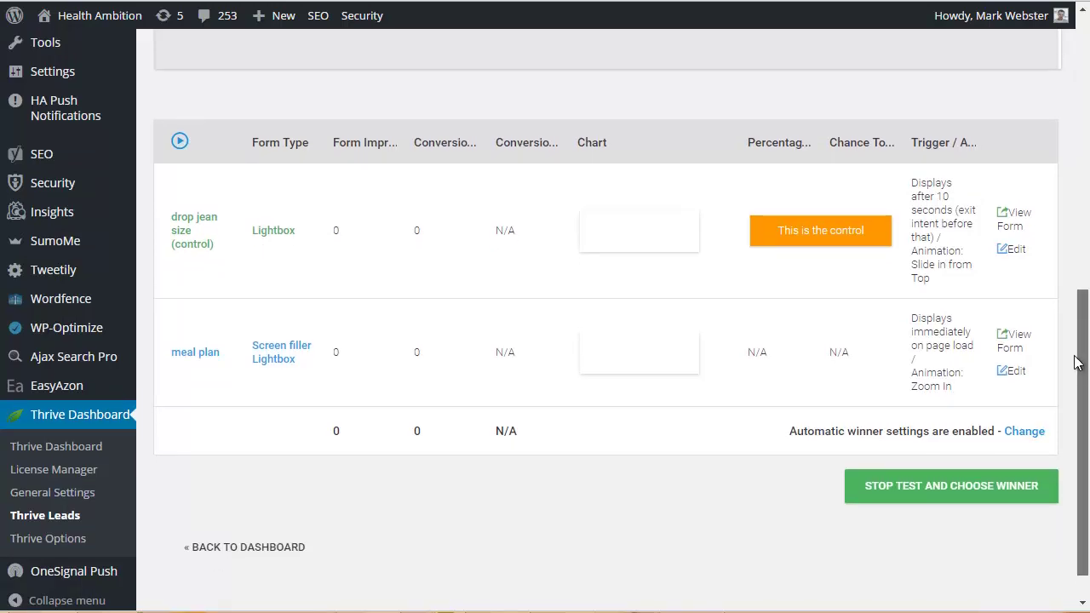
pyautogui.scroll(3, 1076, 363)
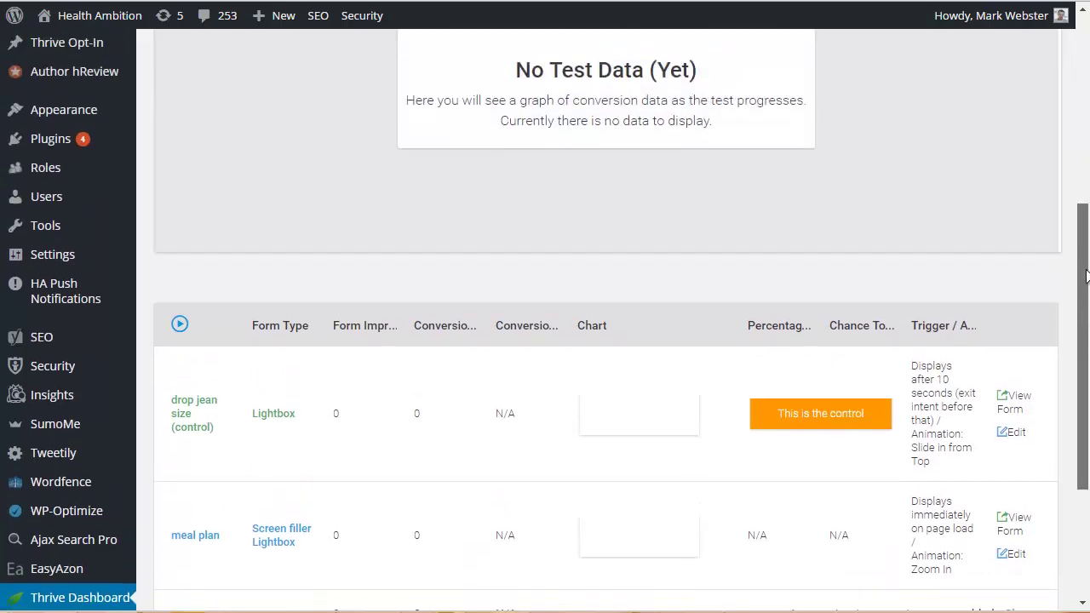
pyautogui.scroll(4, 1076, 362)
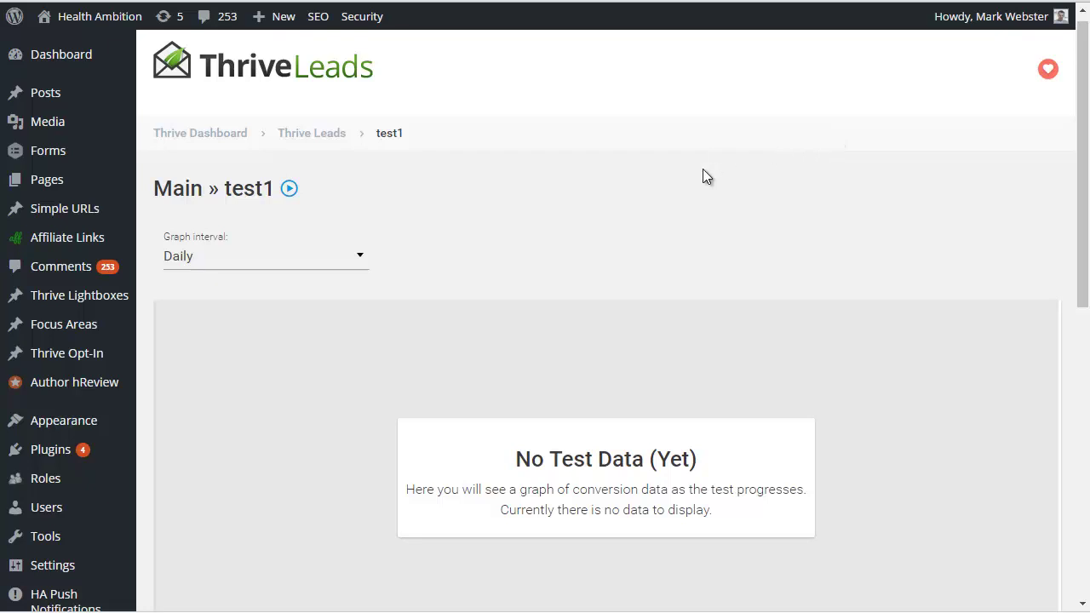
pyautogui.scroll(1, 562, 192)
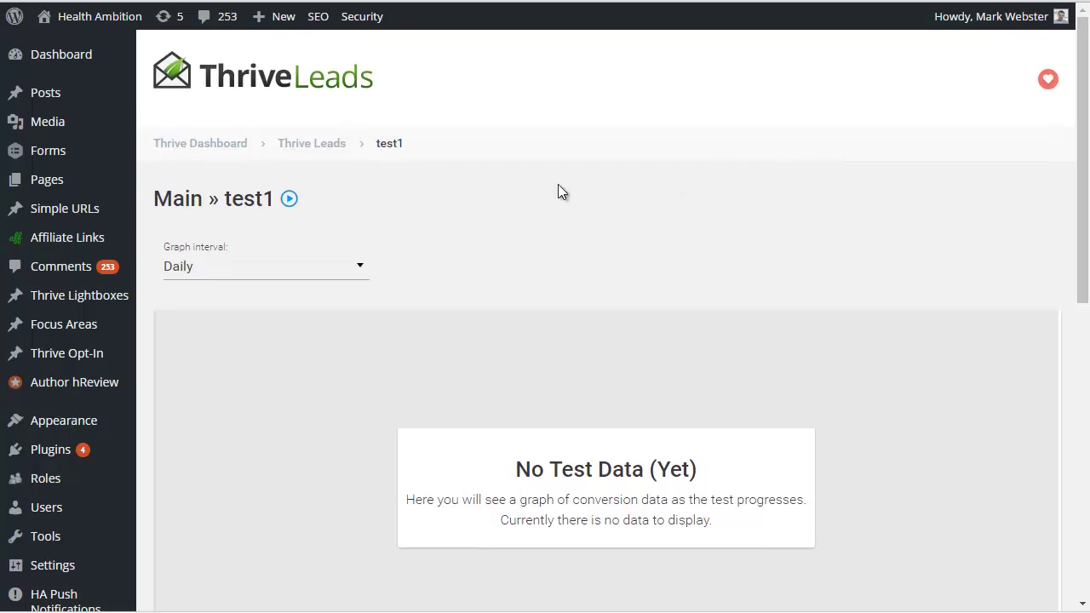
# Step: Return to the Thrive Leads overview and look over today's summary and the list of lead groups
pyautogui.click(304, 147)
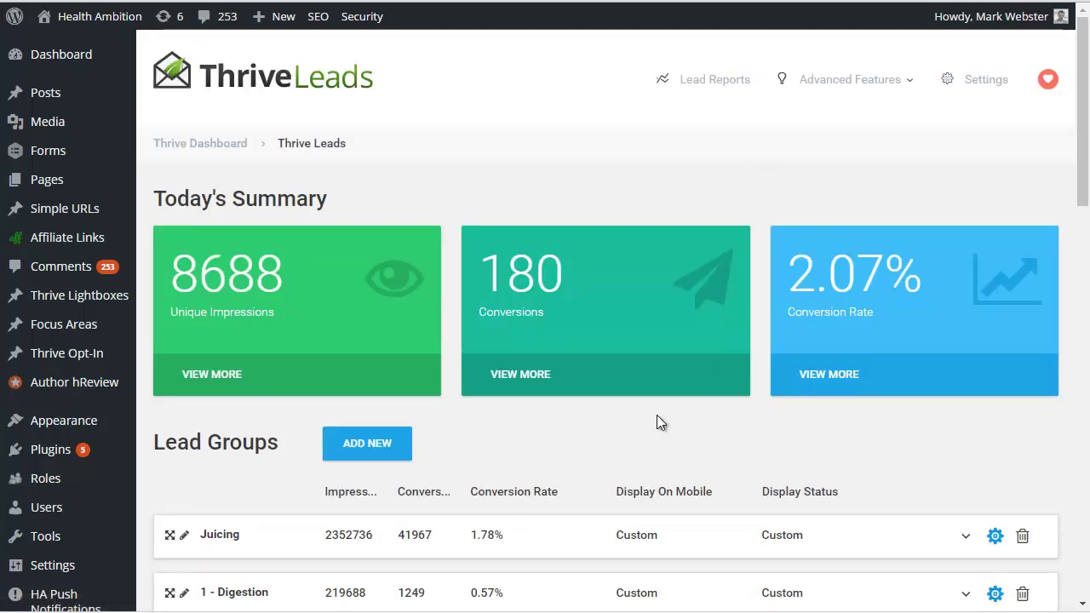
pyautogui.scroll(-2, 661, 413)
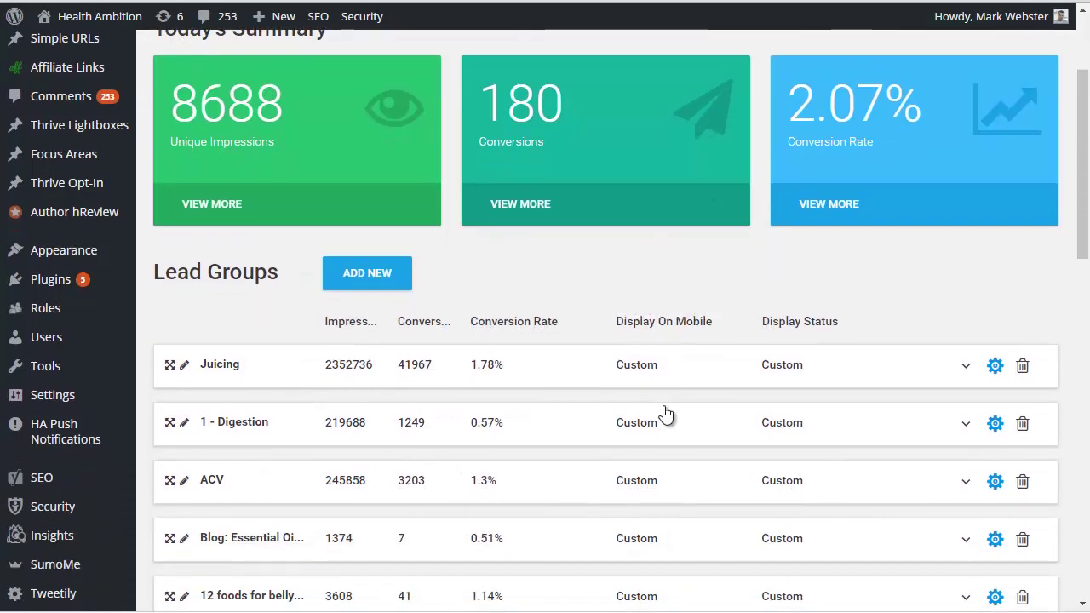
pyautogui.scroll(1, 664, 413)
pyautogui.scroll(1, 663, 405)
pyautogui.scroll(-2, 662, 409)
pyautogui.scroll(2, 661, 285)
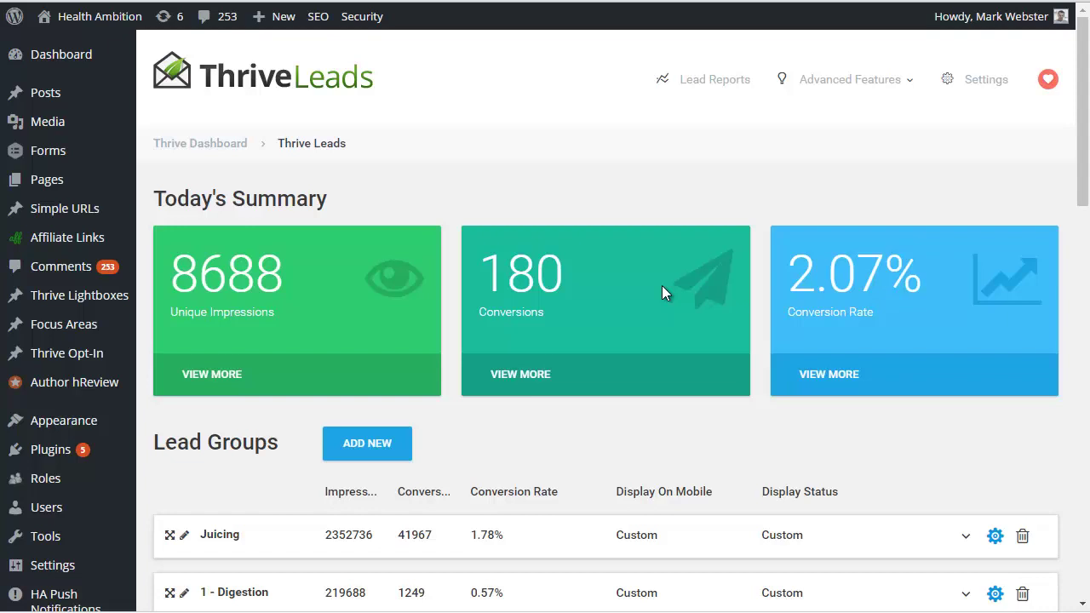
# Step: Expand the Juicing lead group and review its form types' conversion rates, display settings and form type test option
pyautogui.scroll(-3, 661, 285)
pyautogui.click(962, 286)
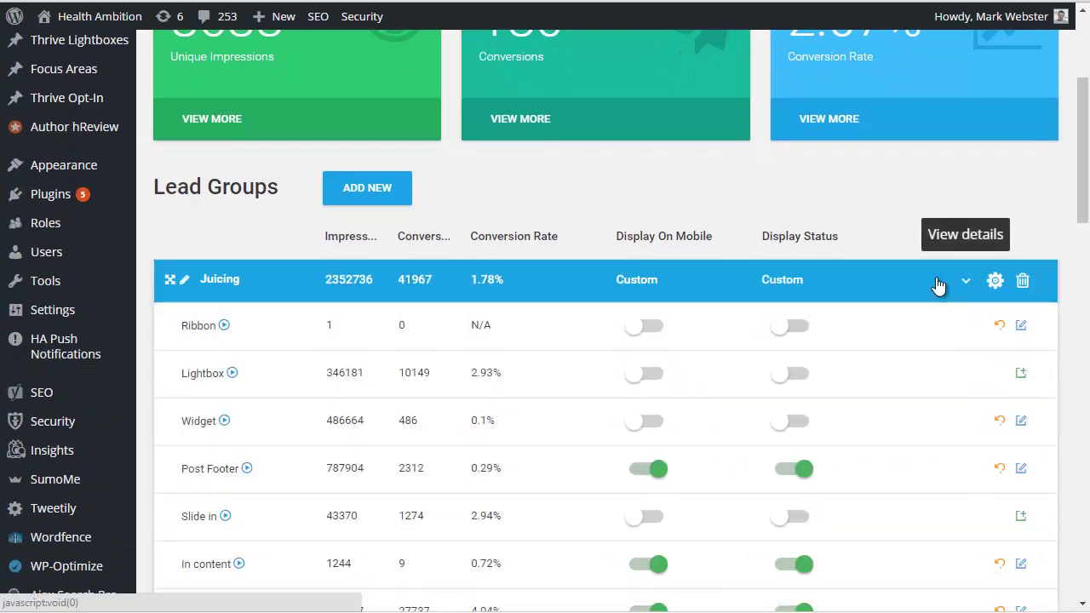
pyautogui.scroll(-1, 896, 327)
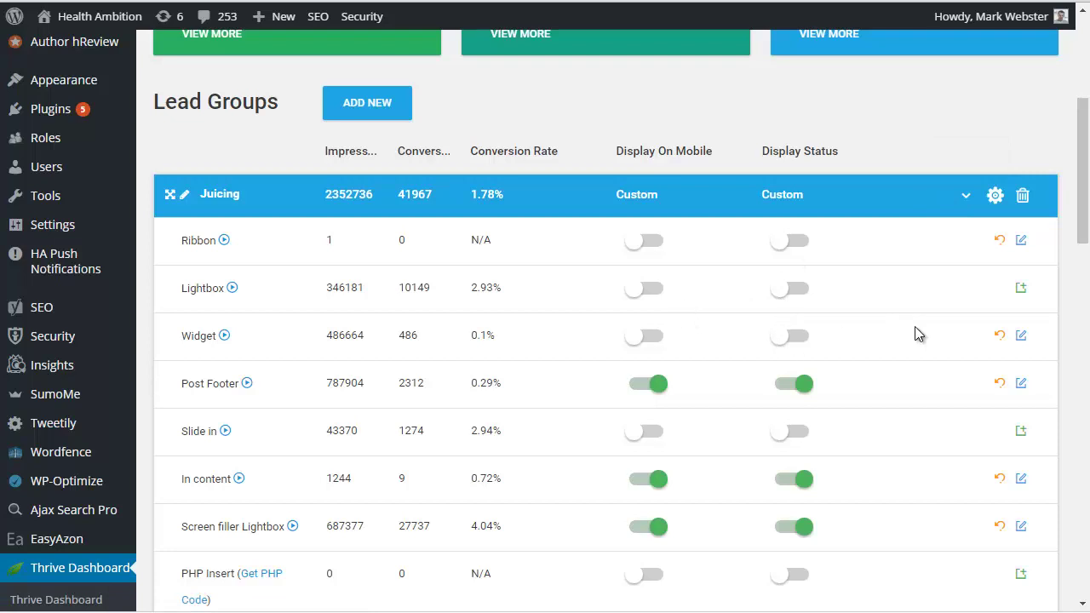
pyautogui.scroll(-2, 916, 332)
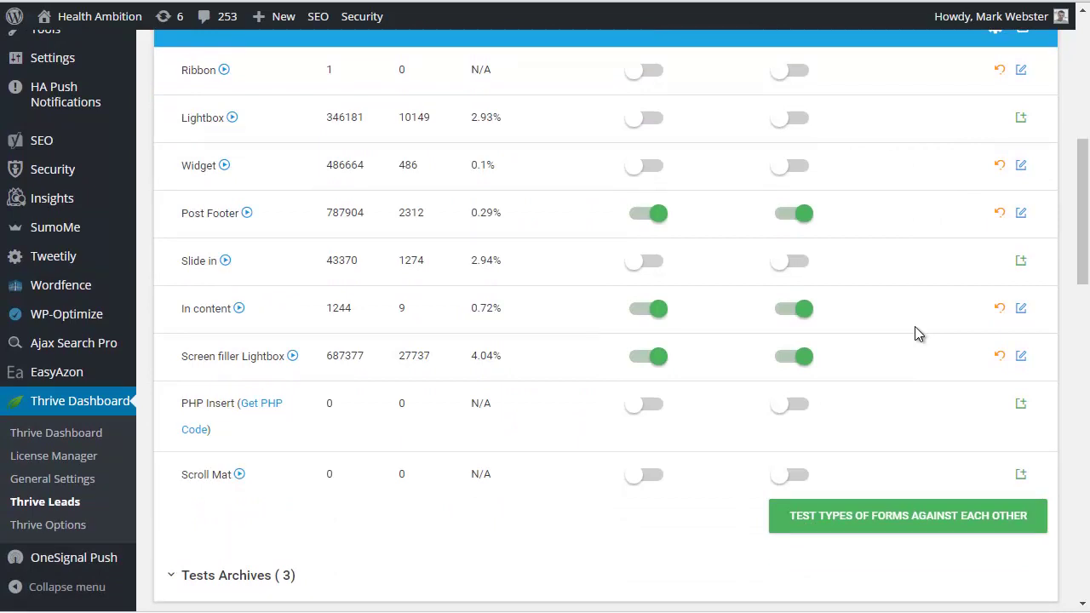
pyautogui.scroll(1, 917, 332)
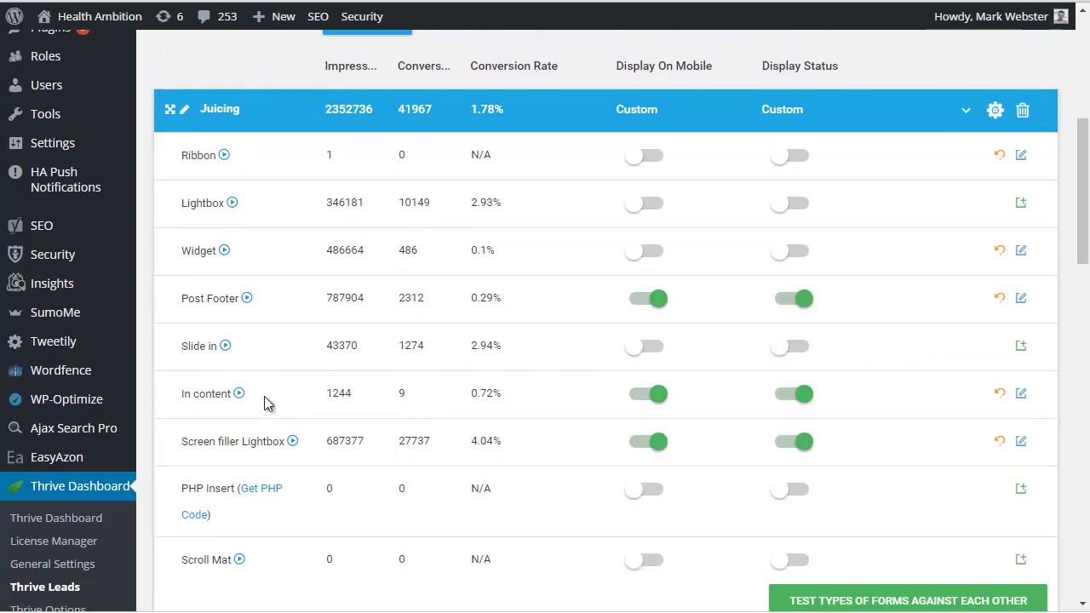
pyautogui.scroll(-1, 263, 287)
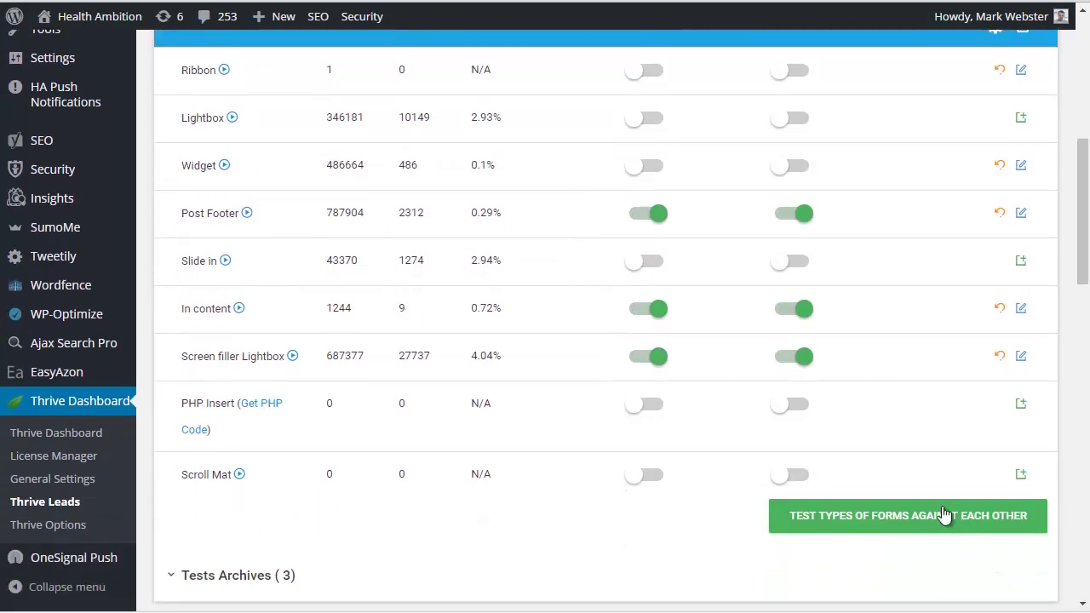
pyautogui.scroll(1, 924, 539)
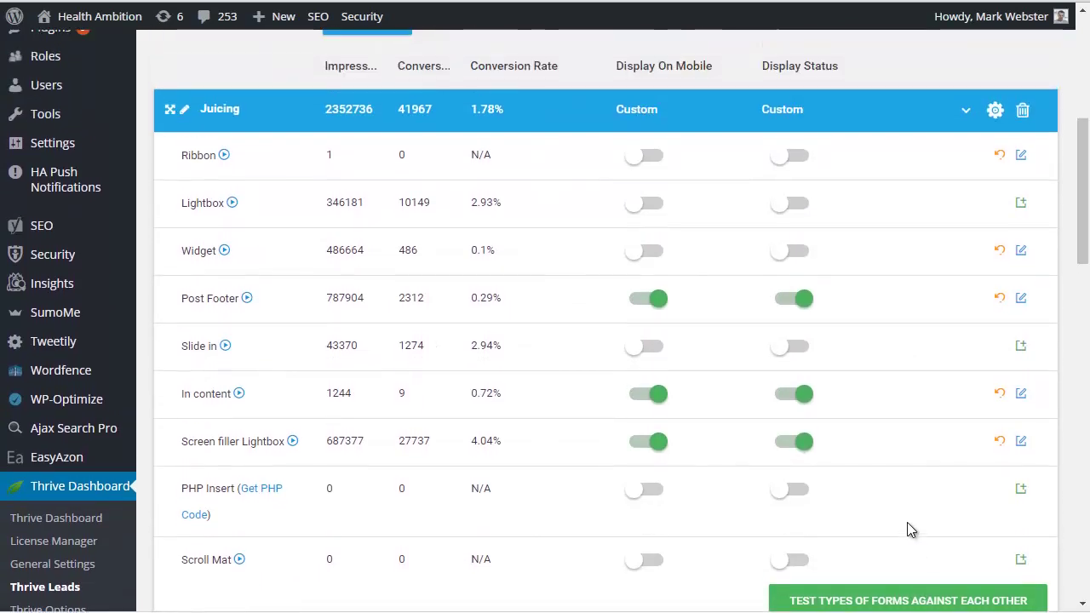